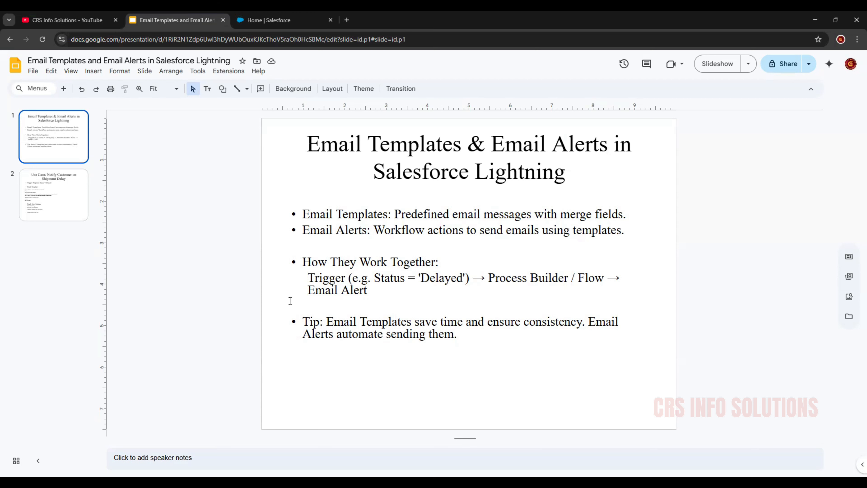
Show the shipment delay use case slide, switch to Salesforce and open Setup for the current app
left_click(58, 205)
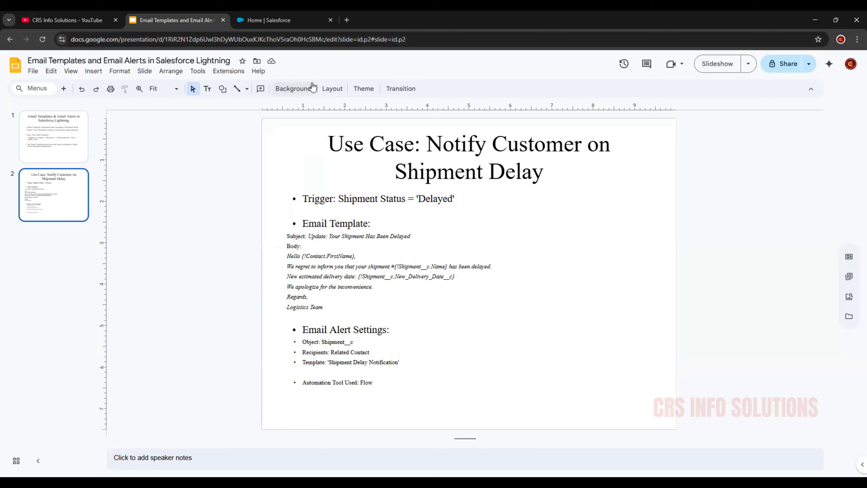
left_click(278, 27)
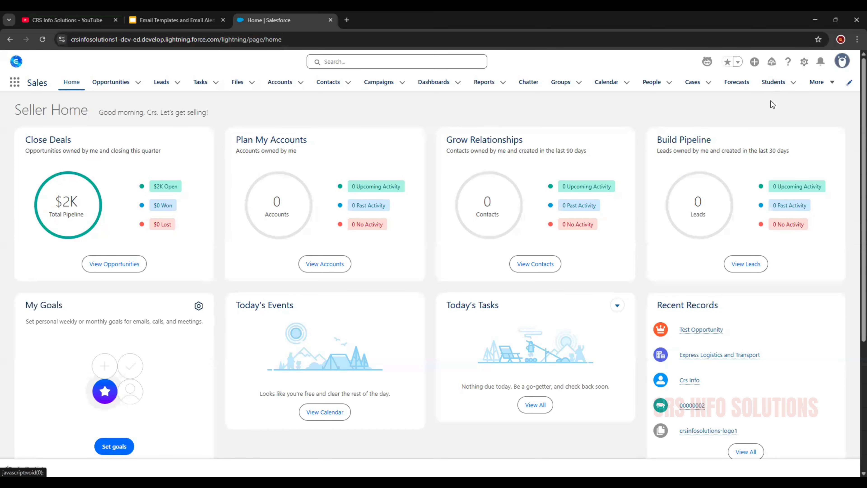
left_click(805, 63)
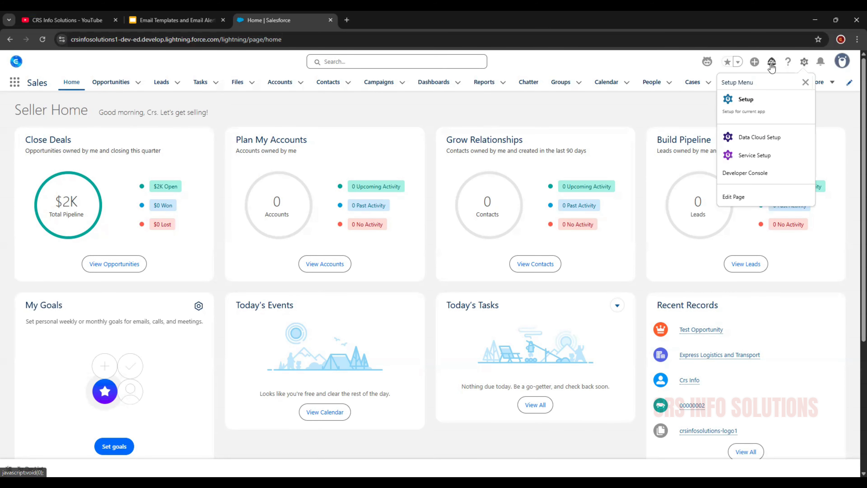
left_click(745, 100)
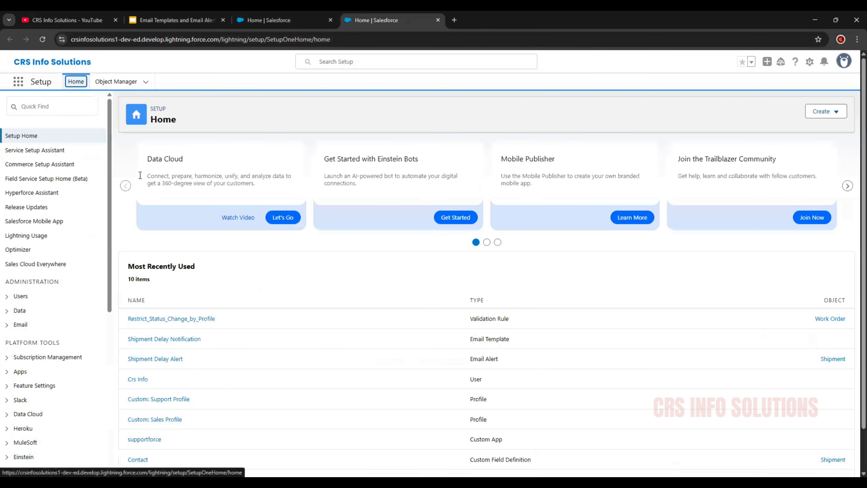
Search Setup for "email templ", view Lightning Email Templates and open the Classic Email Templates page
left_click(52, 110)
type("em")
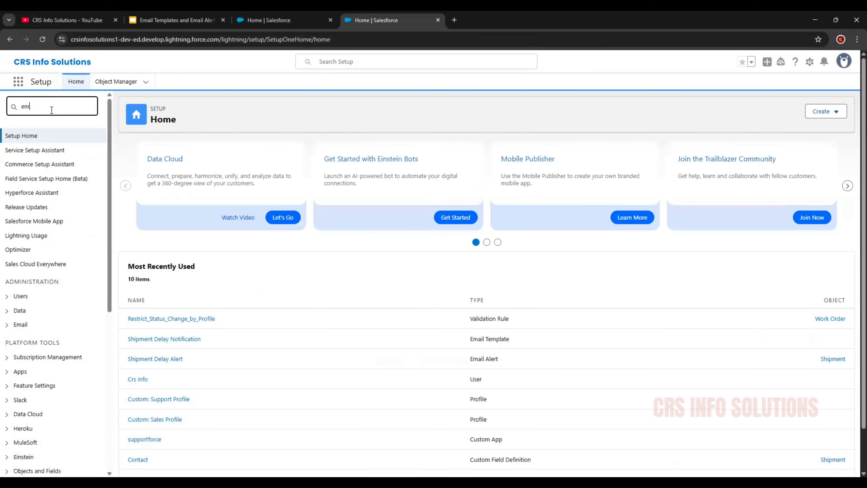
type("ail temp")
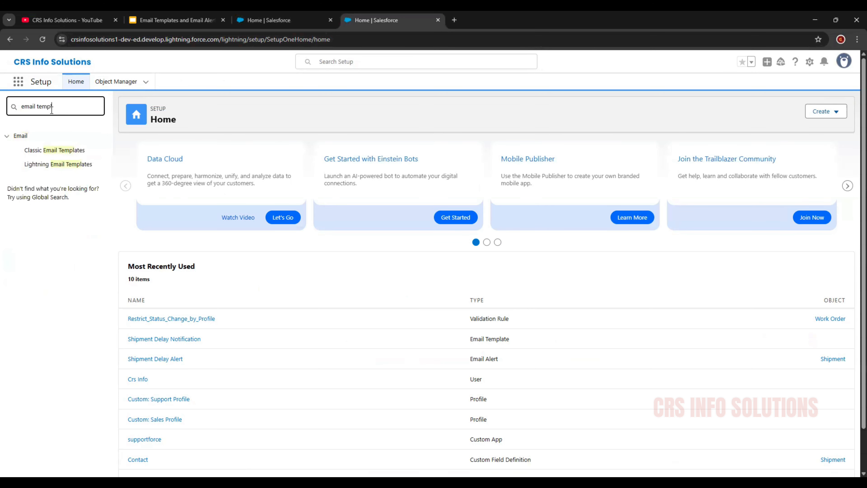
type("l")
left_click(65, 167)
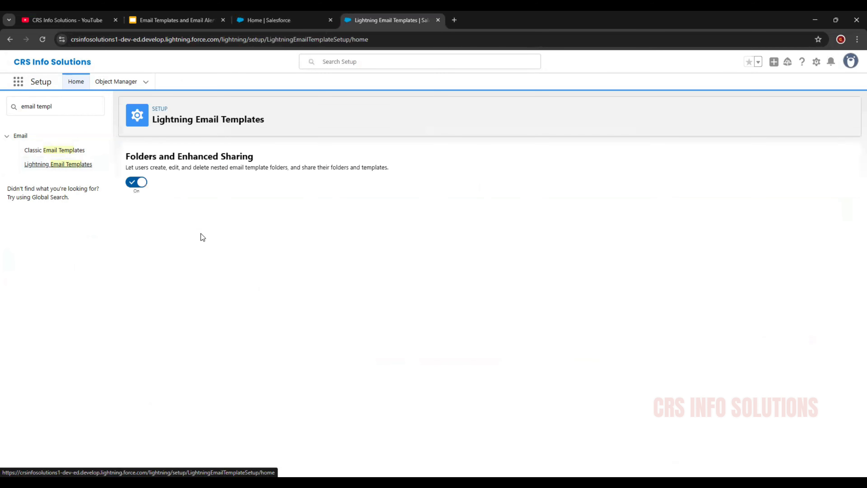
left_click(52, 153)
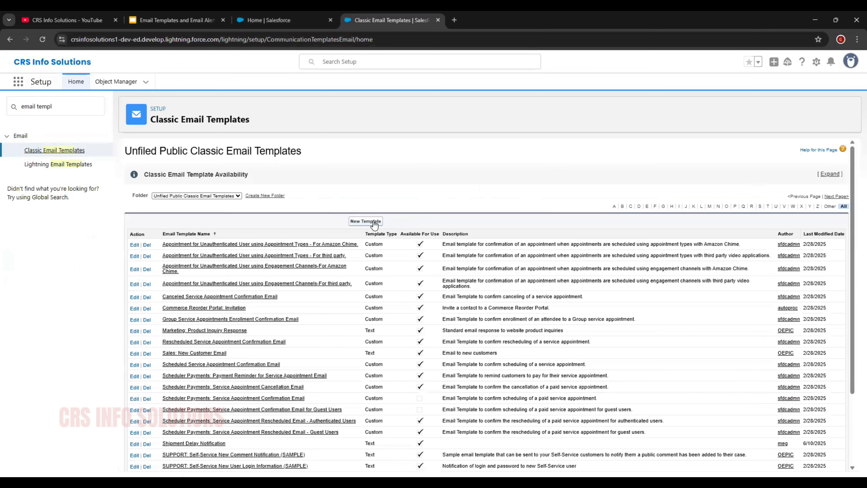
Start a new text email template, make it available for use, name it "Shipment Delay Notification" and set the subject "Your shipment has been delayed"
left_click(374, 223)
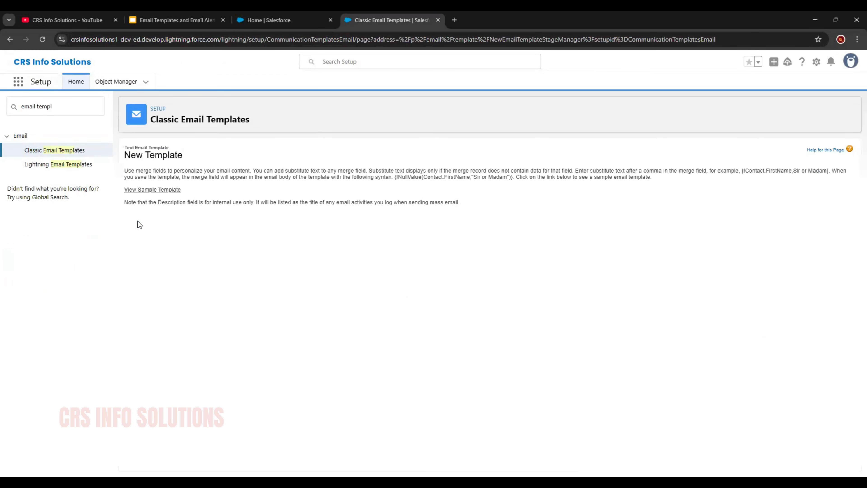
scroll(283, 290, "down", 1)
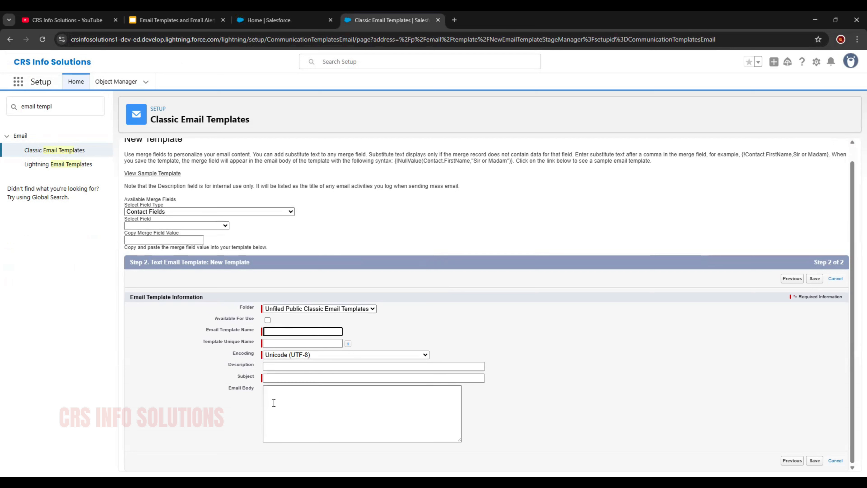
left_click(268, 320)
left_click(278, 330)
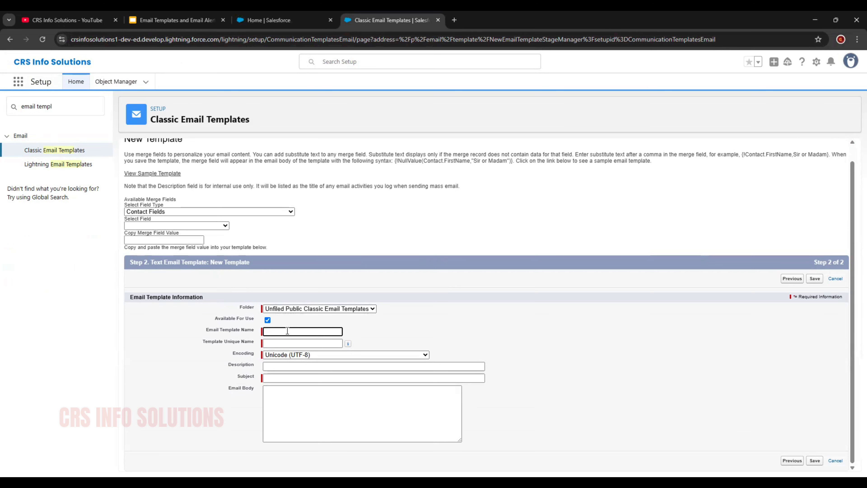
type("Shipment Delay Notification")
left_click(286, 343)
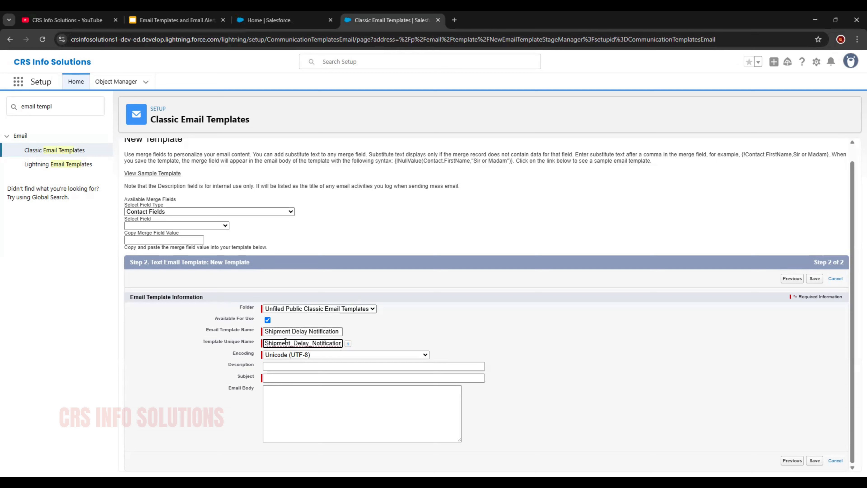
left_click(279, 375)
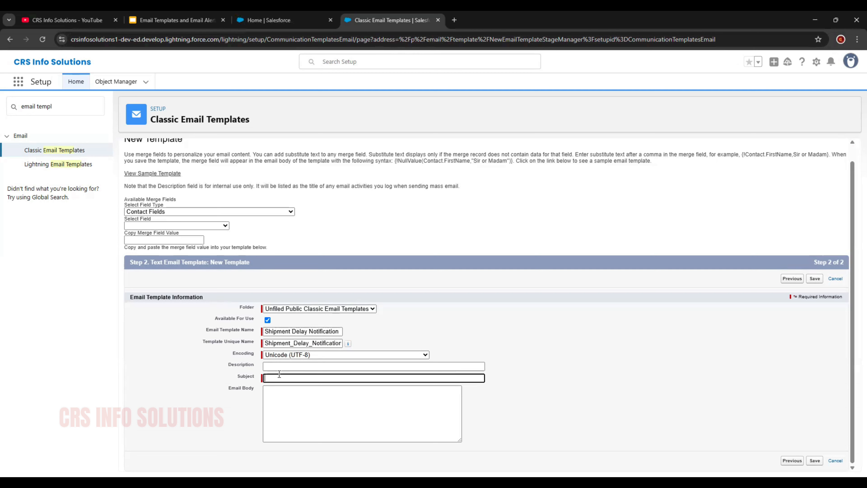
type("Your shipment has been delayed")
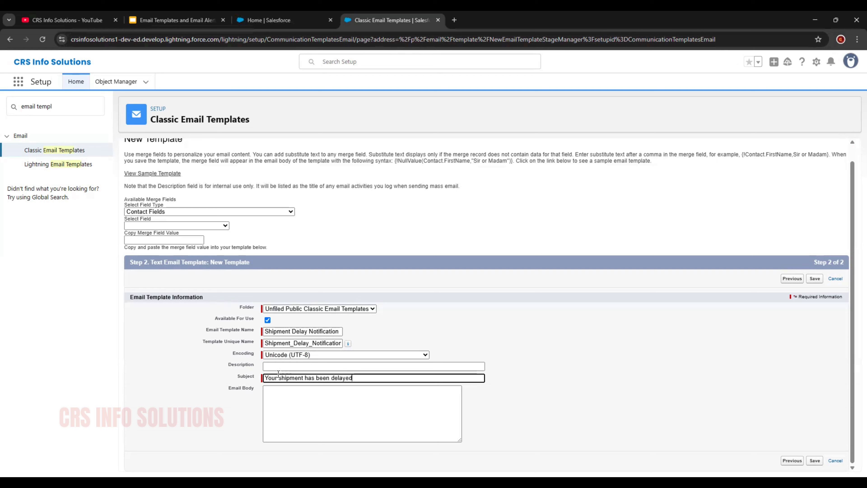
Copy the message from "Hello" through "Logistics Team" on the use case slide into the template's Email Body
left_click(309, 399)
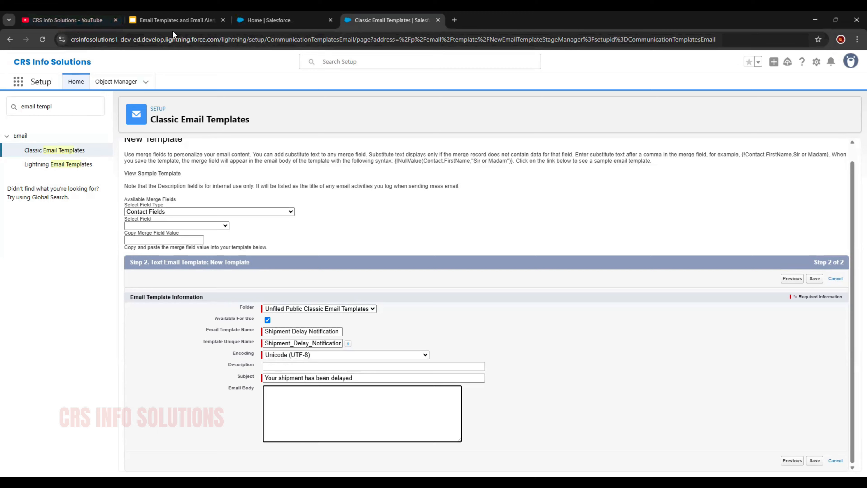
left_click(172, 21)
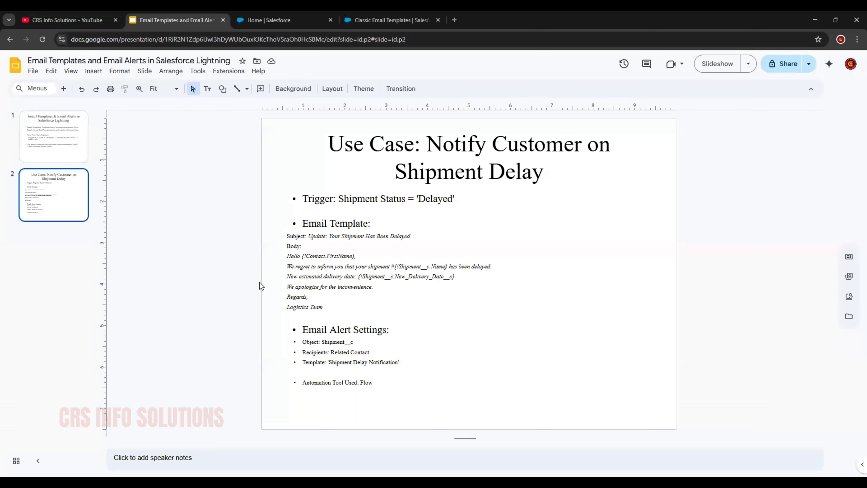
left_click(310, 254)
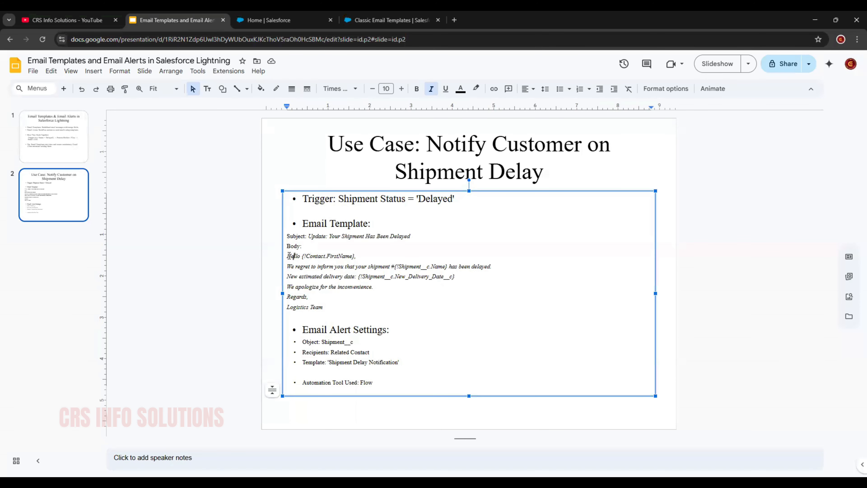
left_click_drag(287, 256, 327, 304)
key("ctrl+c")
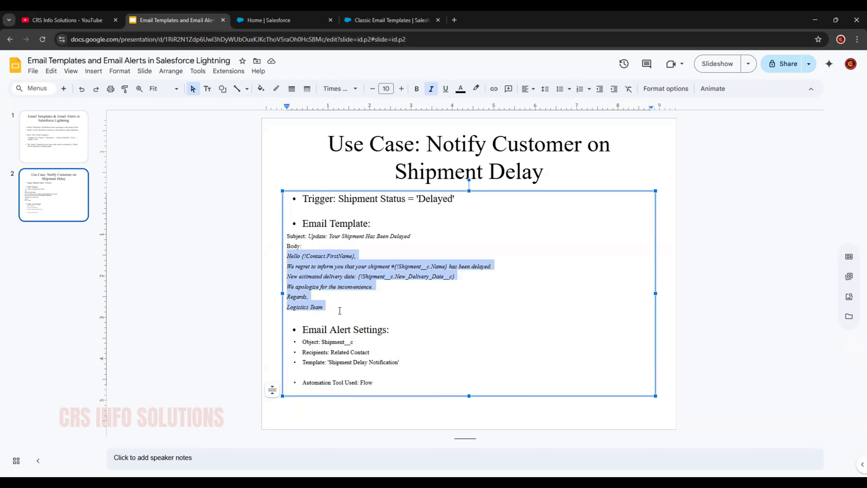
left_click(375, 27)
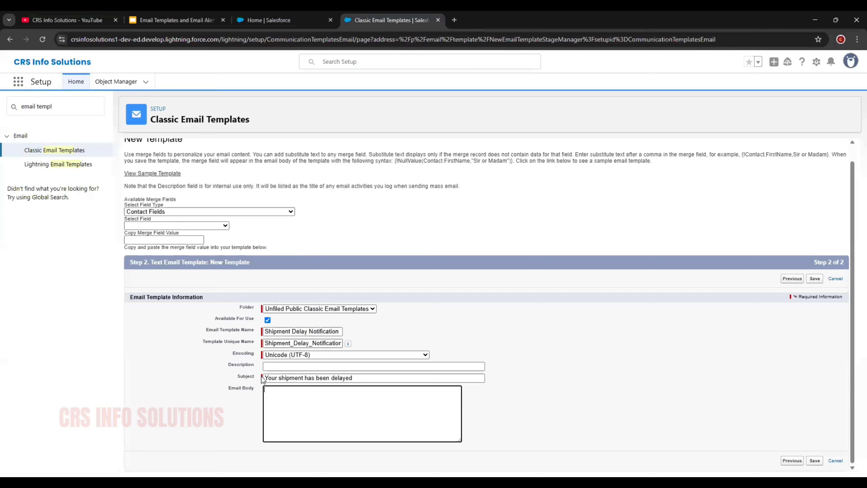
left_click(292, 399)
key("ctrl+v")
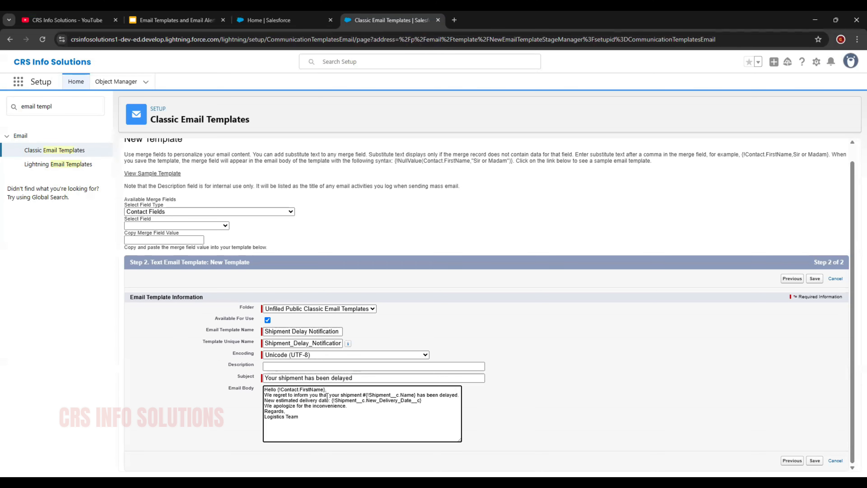
Insert blank lines after the greeting and before "Regards," in the email body
left_click(339, 389)
key("Return")
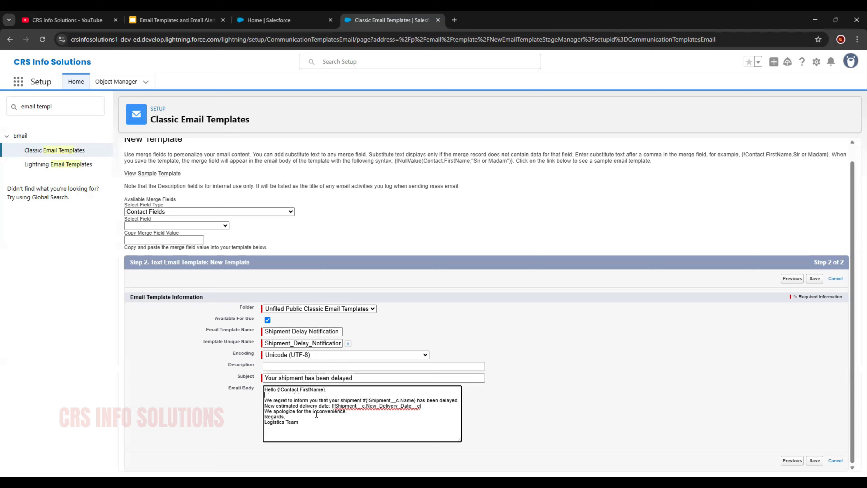
left_click_drag(367, 416, 361, 413)
left_click(361, 413)
key("Return")
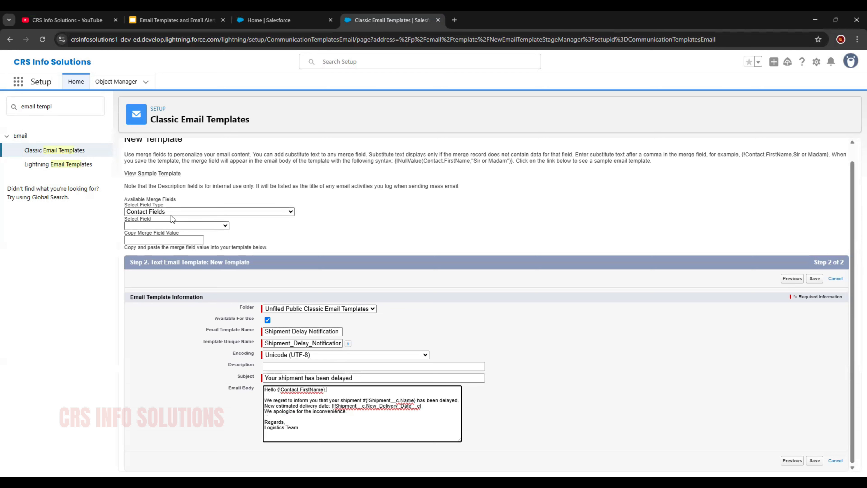
Replace {!Contact.FirstName} in the greeting with the Delivered To merge field {!Shipment.DeliveredTo} from Shipment Fields
left_click(162, 225)
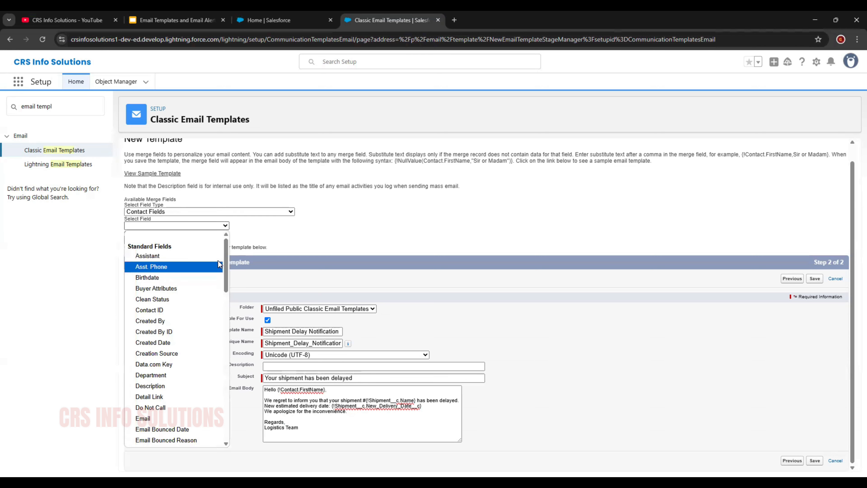
left_click(180, 212)
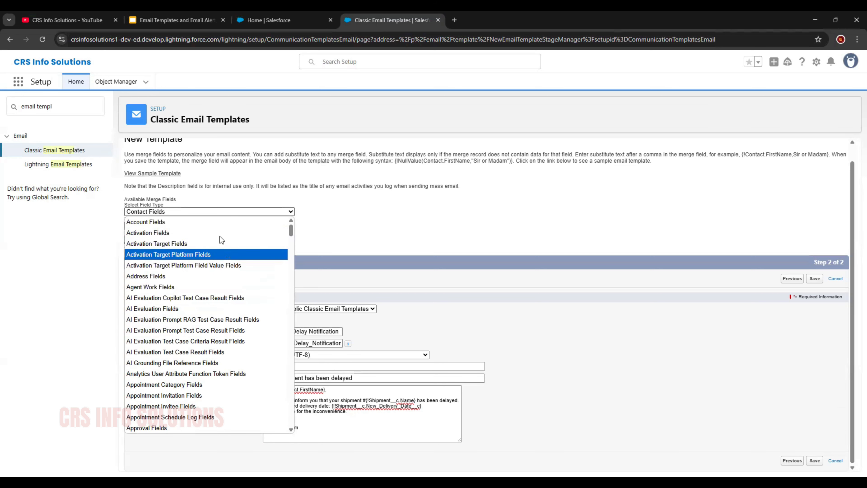
type("ship")
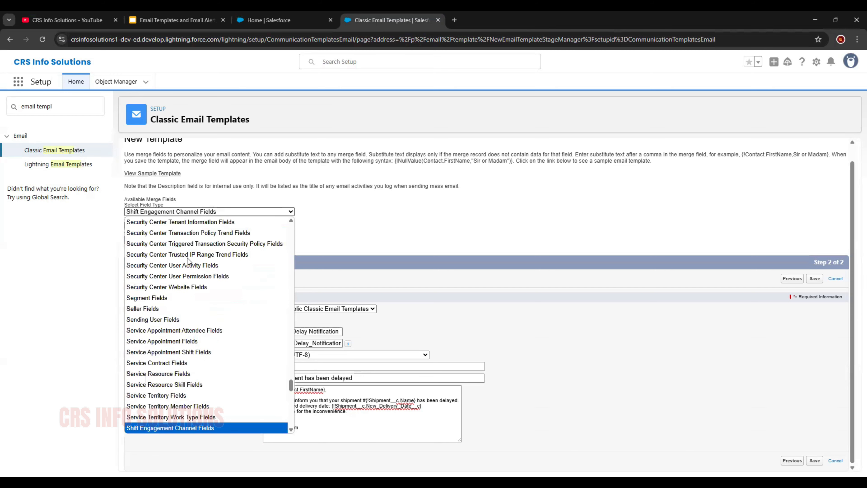
key("Down")
key("Up")
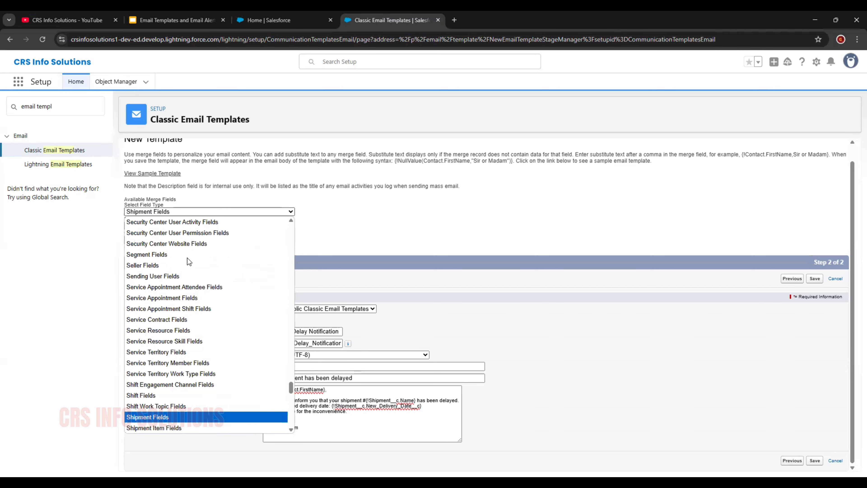
key("Return")
left_click(196, 228)
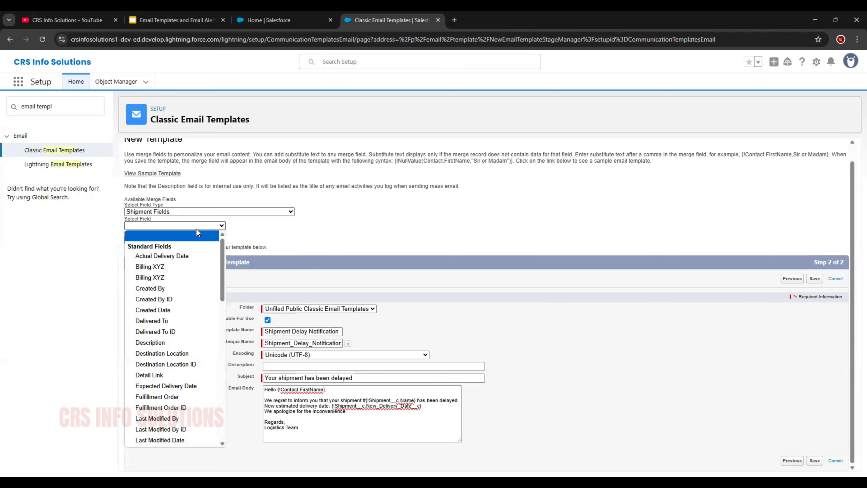
left_click(165, 321)
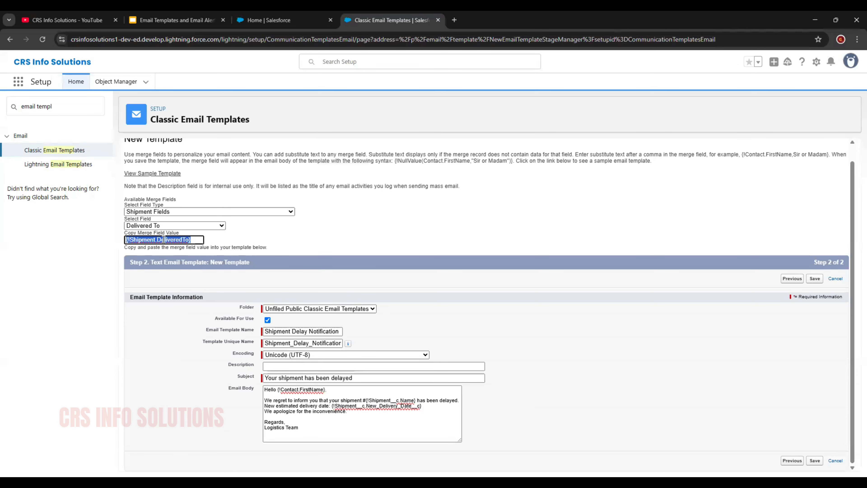
triple_click(165, 240)
key("ctrl+c")
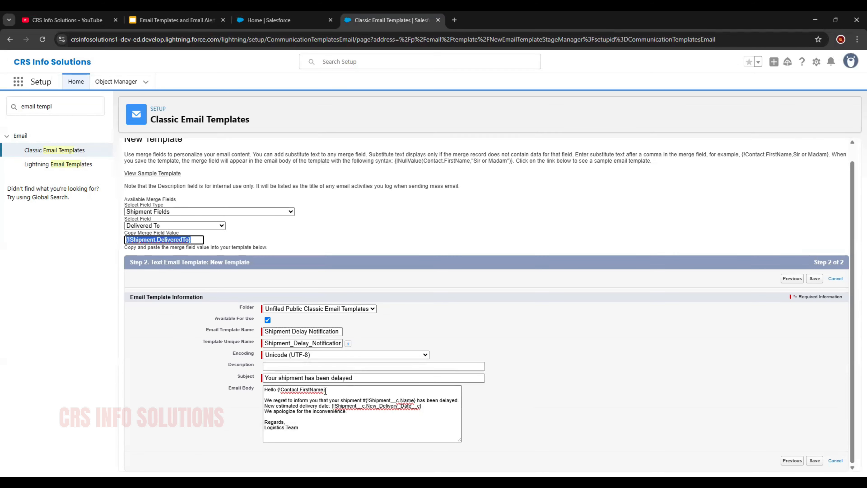
left_click_drag(325, 391, 278, 390)
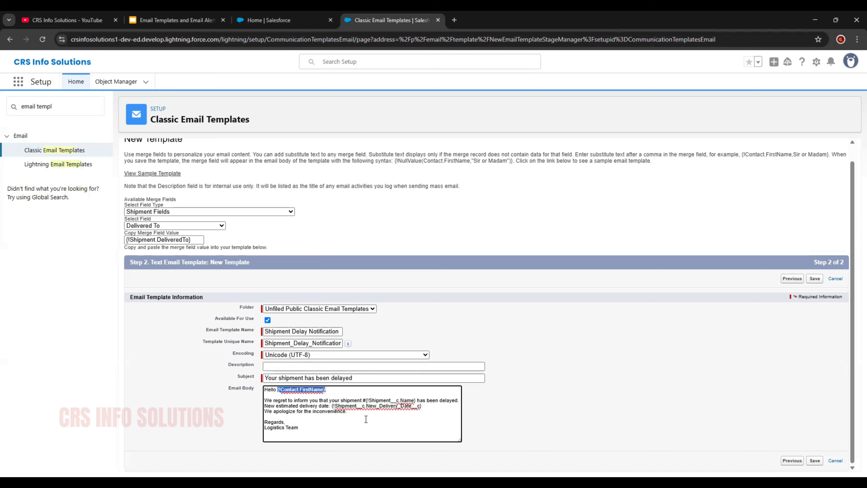
key("ctrl+v")
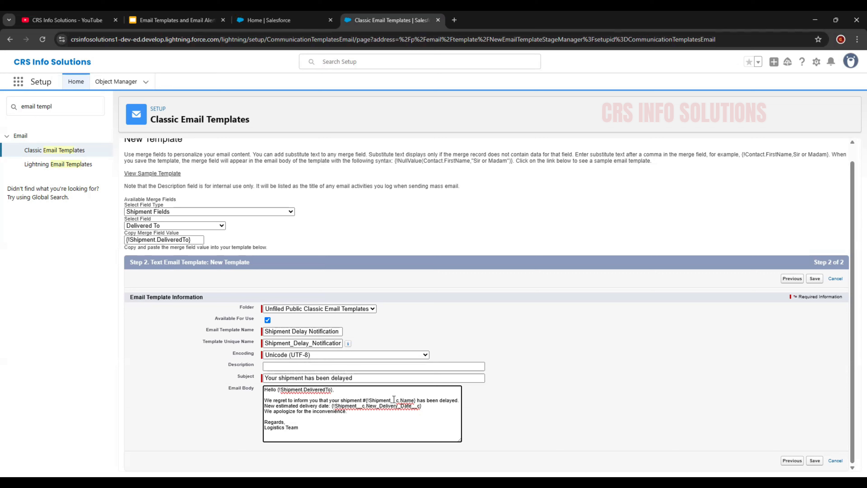
Delete the {!Shipment__c.Name} placeholder after "shipment #" in the email body
left_click(415, 400)
key("shift+Left")
key("shift+Left")
key("shift+Left")
key("shift+Left")
key("shift+Left")
key("shift+Left")
key("shift+Left")
key("shift+Left")
key("shift+Left")
key("shift+Left")
key("shift+Left")
key("shift+Left")
key("shift+Left")
key("shift+Left")
key("shift+Left")
key("shift+Left")
key("shift+Left")
key("BackSpace")
Insert the Shipment Number merge field {!Shipment.ShipmentNumber} after "shipment #" in the email body
left_click(156, 222)
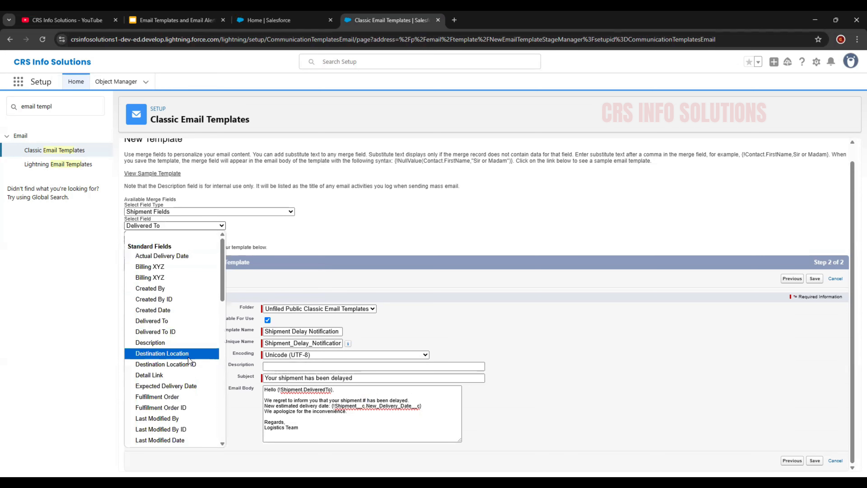
left_click_drag(221, 291, 221, 367)
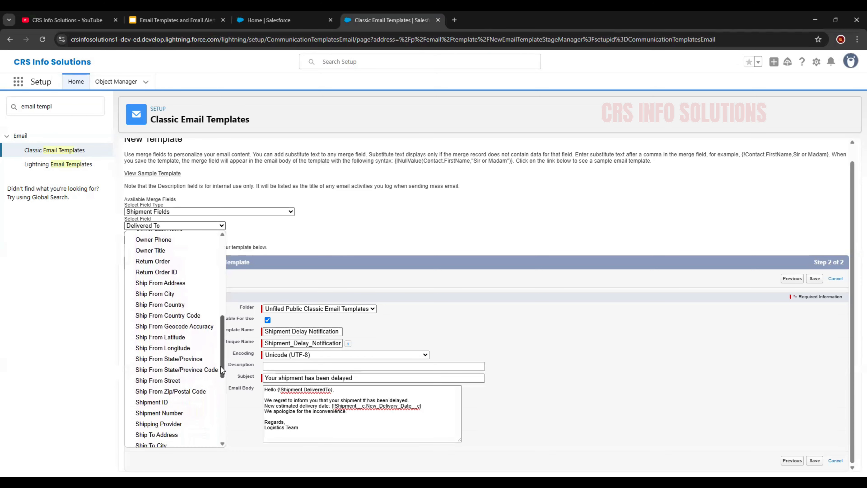
left_click(178, 410)
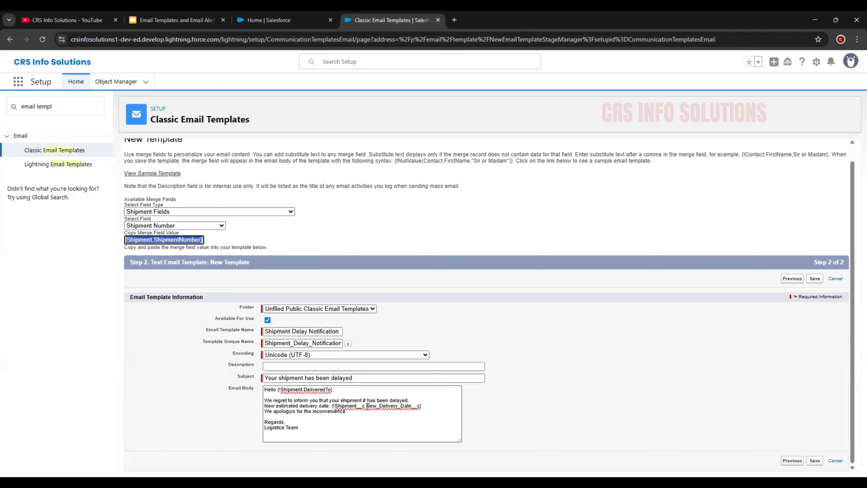
right_click(182, 237)
left_click(229, 333)
left_click(333, 406)
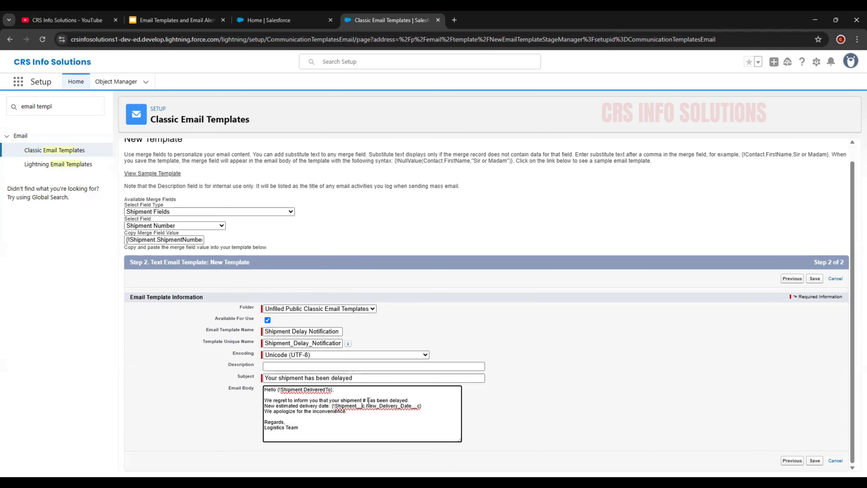
key("ctrl+v")
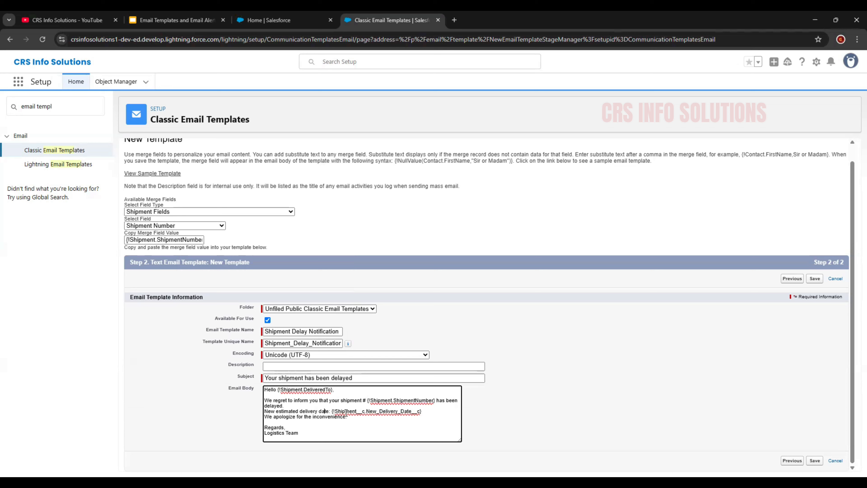
Replace the {!Shipment__c.New_Delivery_Date__c} placeholder with the Expected Delivery Date merge field {!Shipment.ExpectedDeliveryDate} and submit the template for saving
left_click_drag(422, 411, 333, 411)
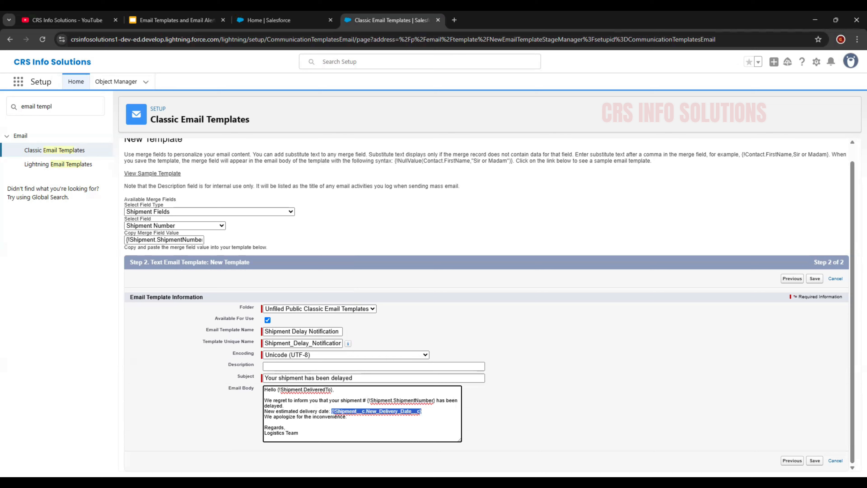
left_click(161, 226)
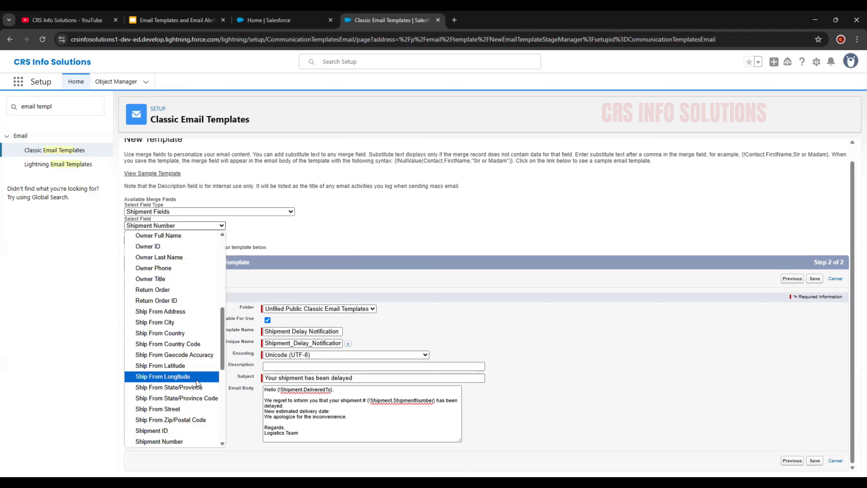
scroll(192, 382, "down", 5)
scroll(198, 383, "up", 6)
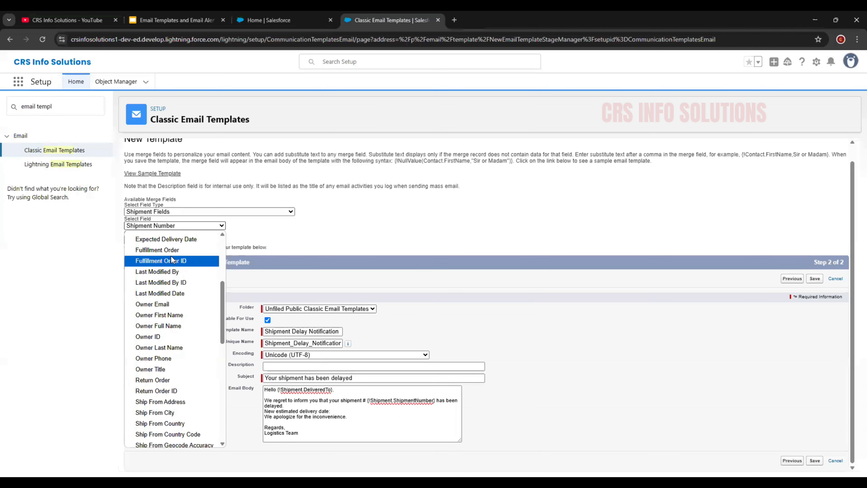
left_click(175, 239)
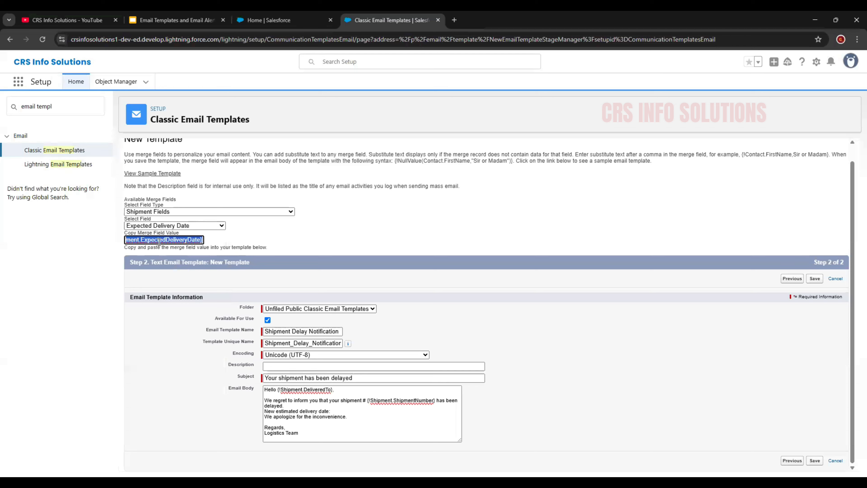
right_click(160, 241)
left_click(174, 332)
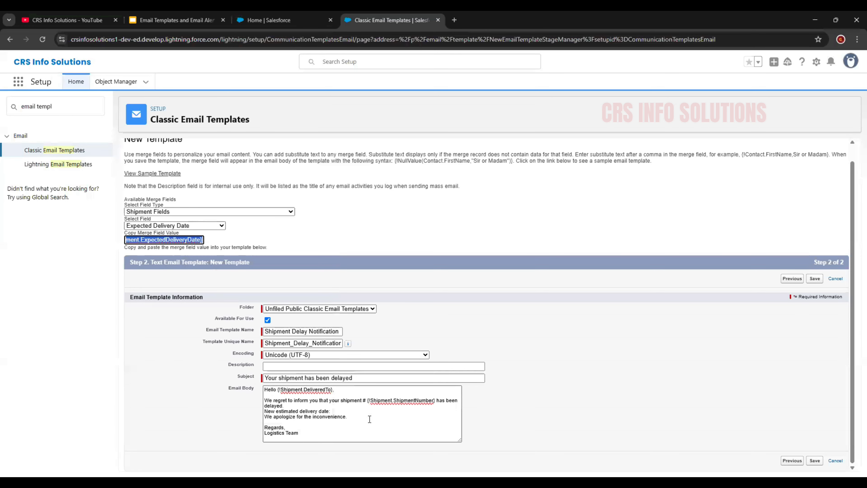
left_click(333, 409)
key("ctrl+v")
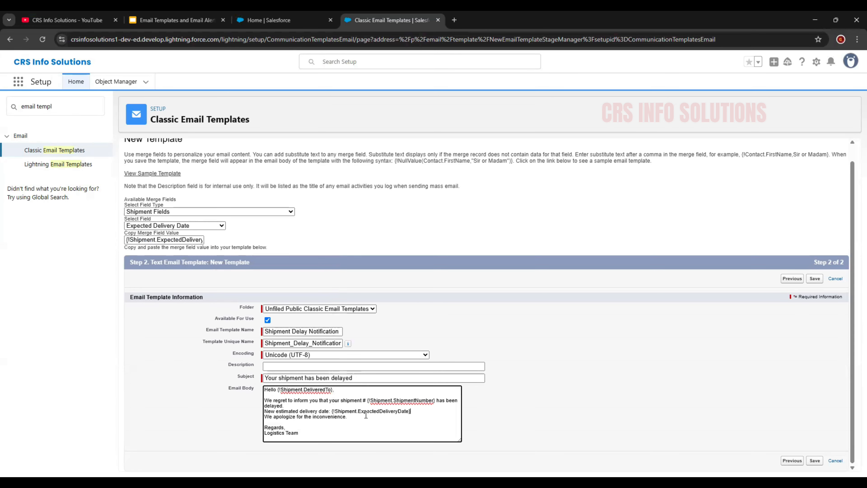
left_click(355, 429)
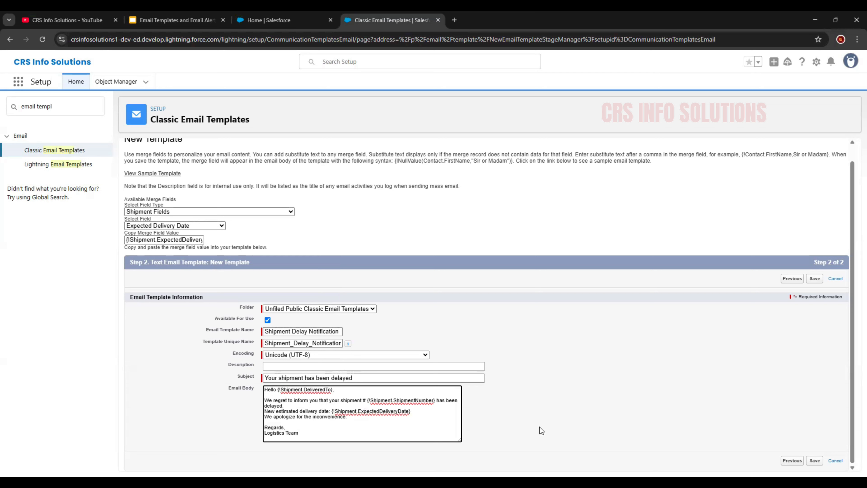
left_click(815, 279)
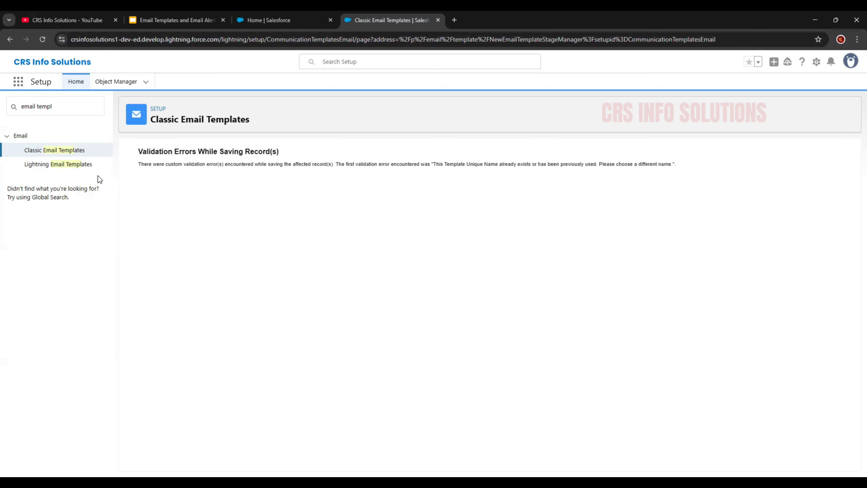
Open the existing Shipment Delay Notification from the Classic Email Templates list and review its details and plain text preview
left_click(72, 153)
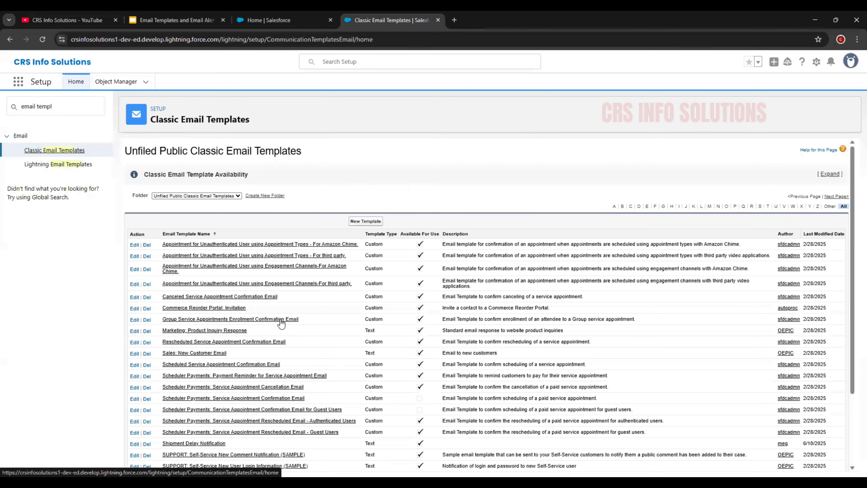
scroll(306, 325, "down", 2)
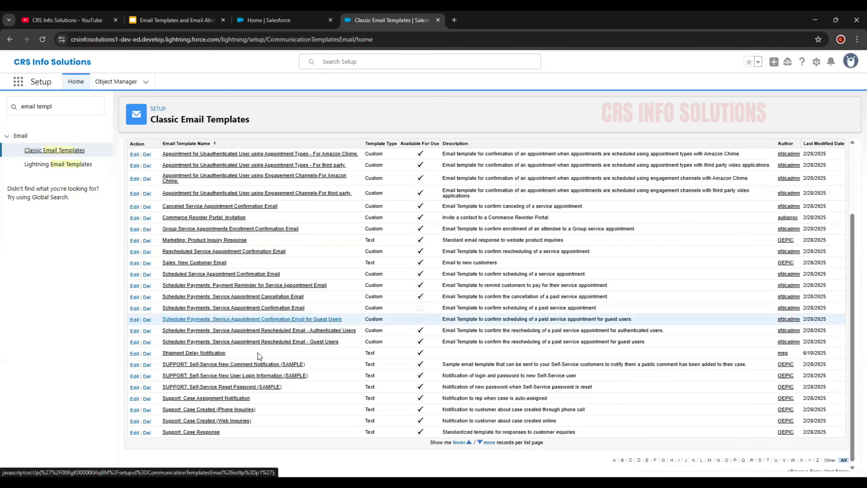
left_click(213, 353)
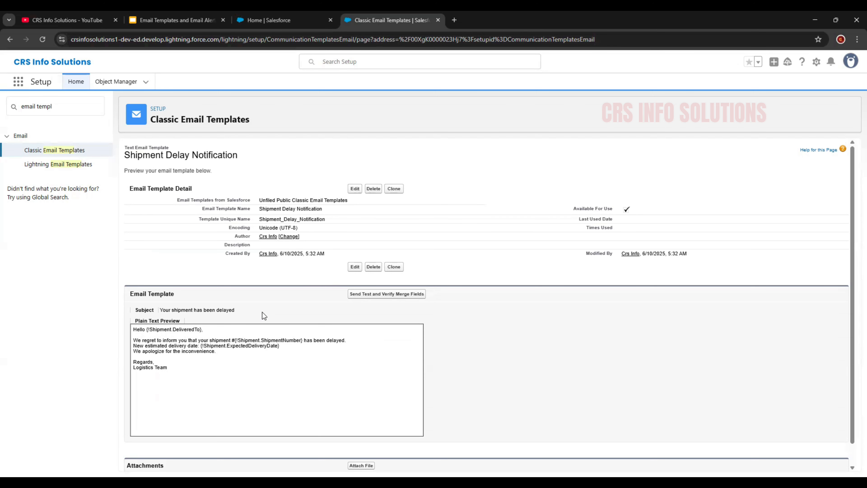
scroll(203, 356, "down", 1)
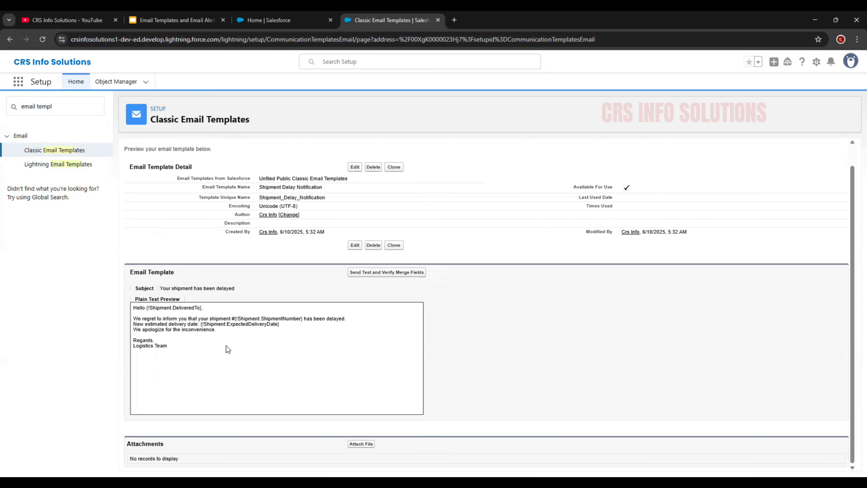
scroll(201, 352, "up", 1)
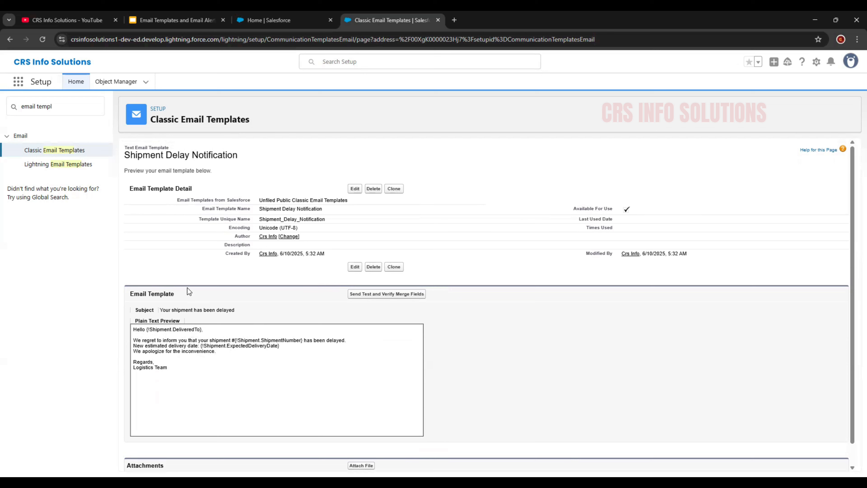
Find Email Alerts in Setup by searching for "alert" and continue past the workflow introduction to the list of all alerts
triple_click(70, 107)
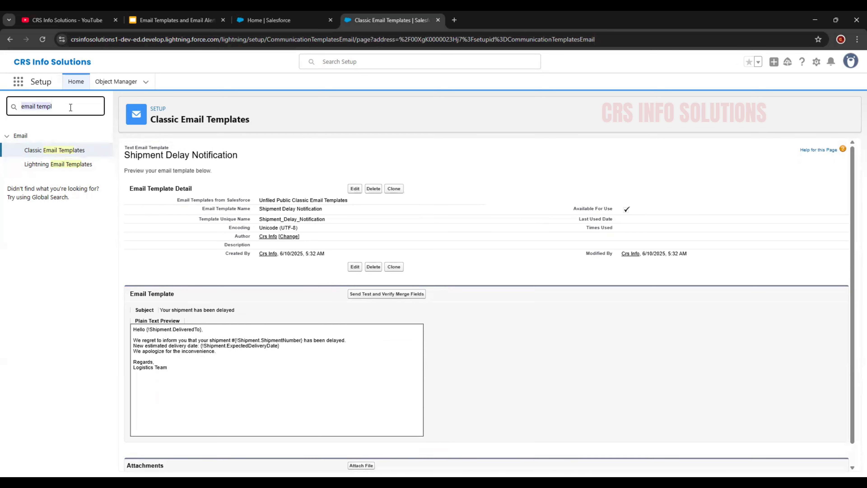
type("alert")
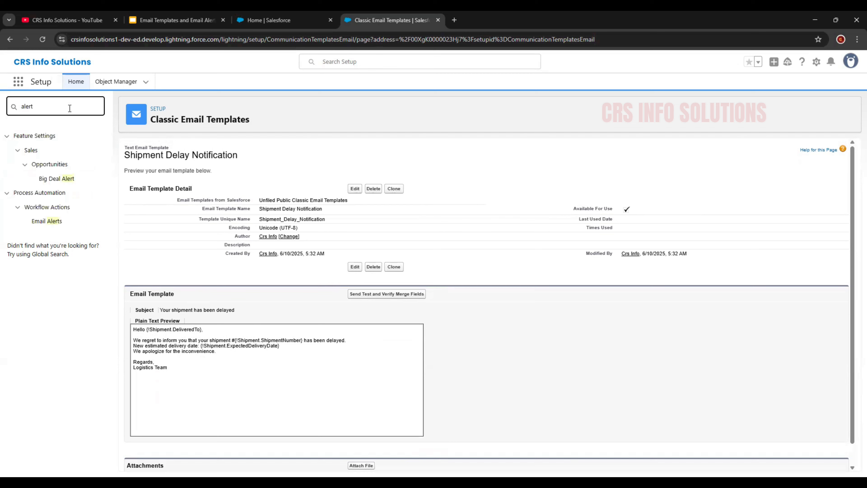
left_click(47, 221)
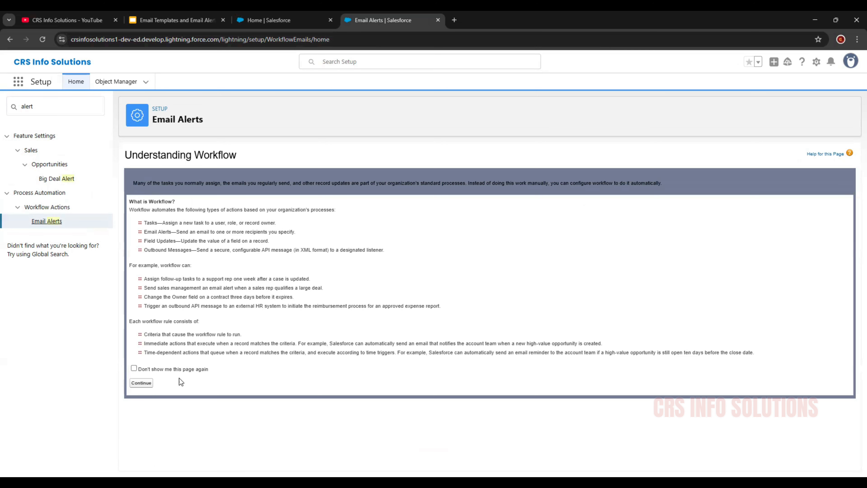
left_click(148, 383)
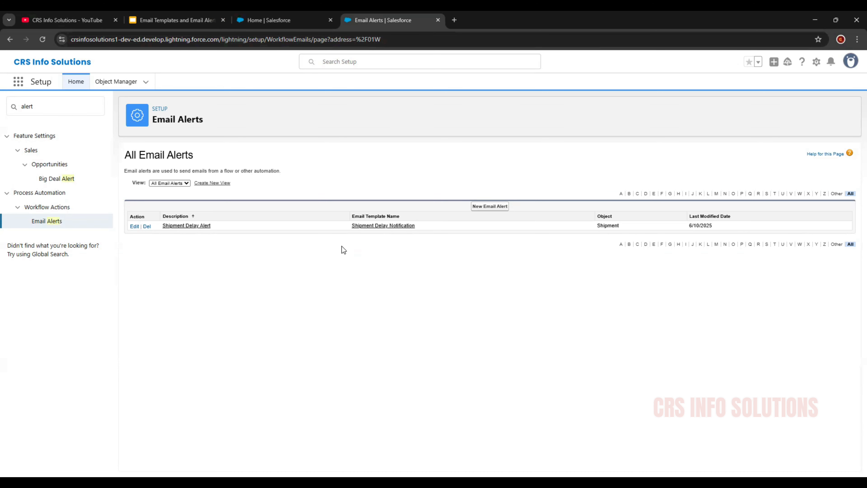
Delete the existing Shipment Delay Alert from the email alerts list and start a new email alert
left_click(199, 226)
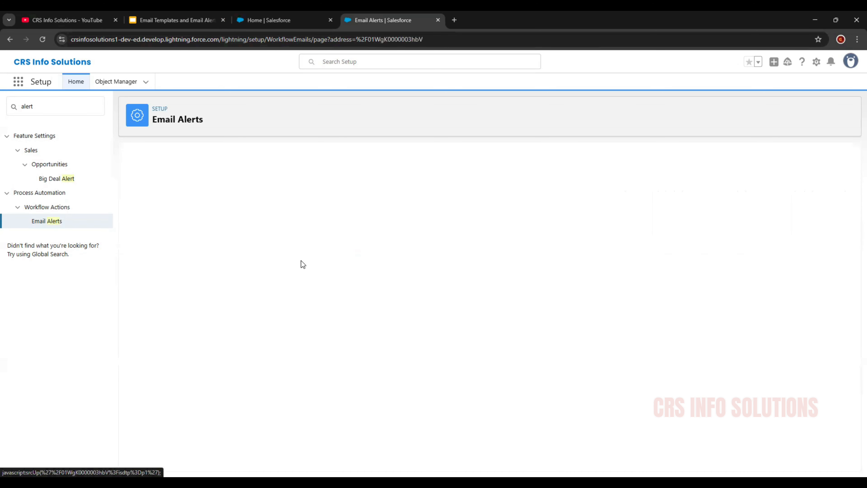
left_click(48, 226)
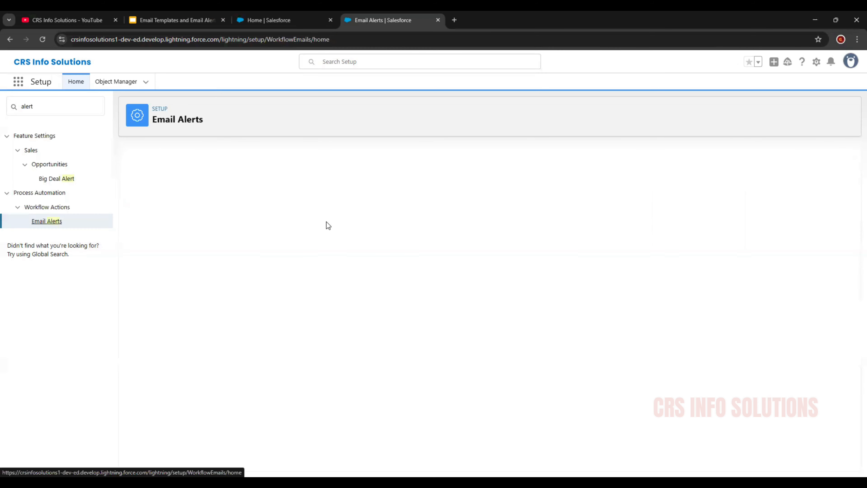
left_click(141, 383)
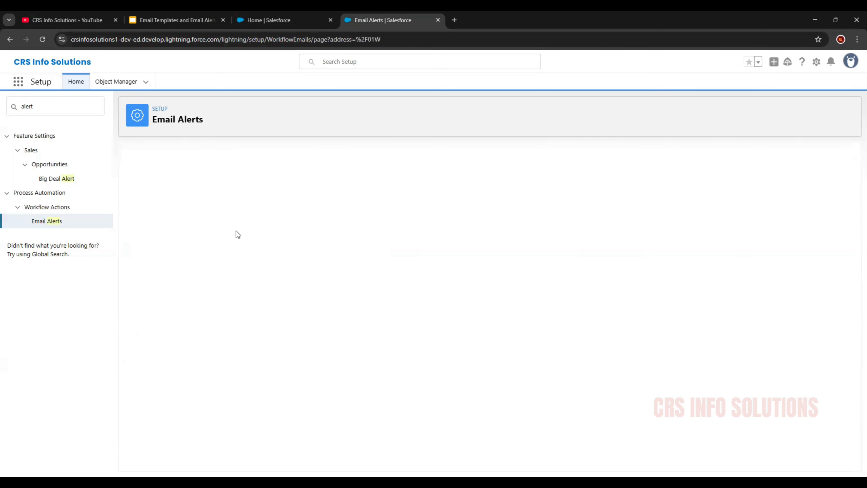
left_click(146, 227)
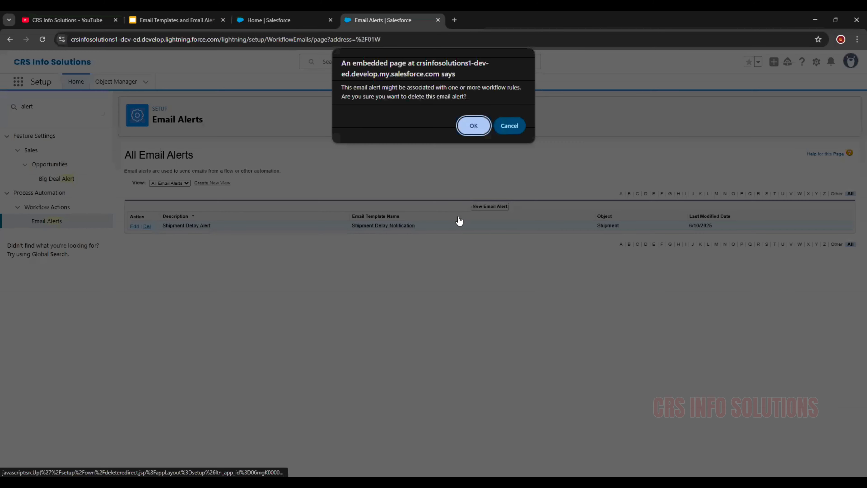
key("Return")
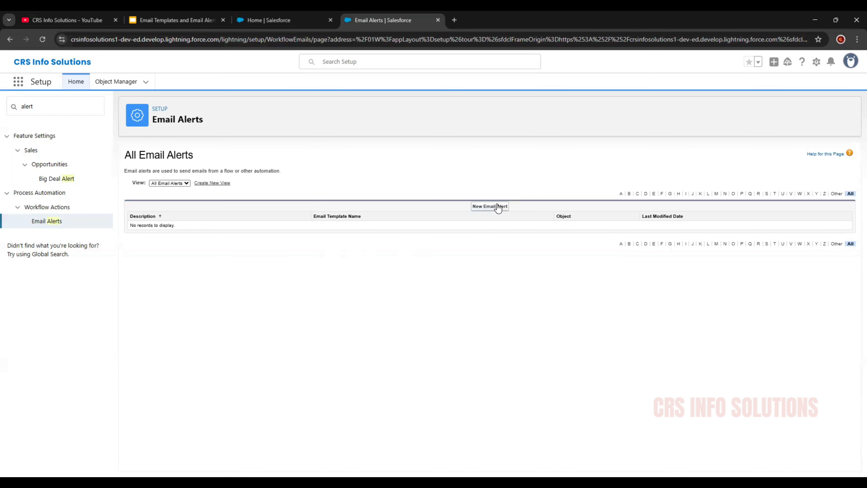
left_click(478, 207)
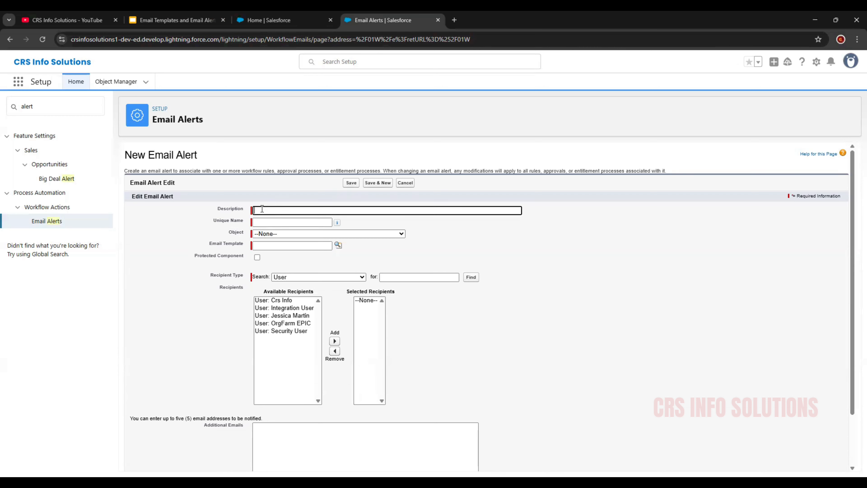
type("Used to notu")
key("ctrl+a")
type("Use this to notify customer for delayed ")
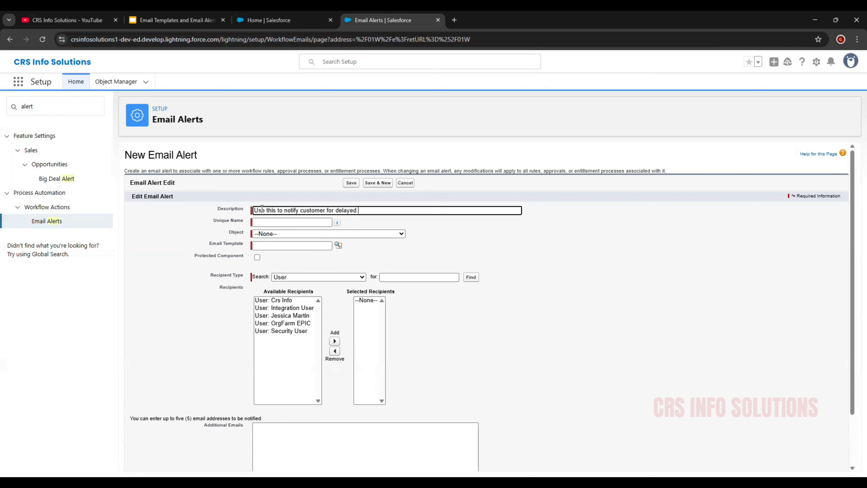
type("shipment")
left_click(320, 223)
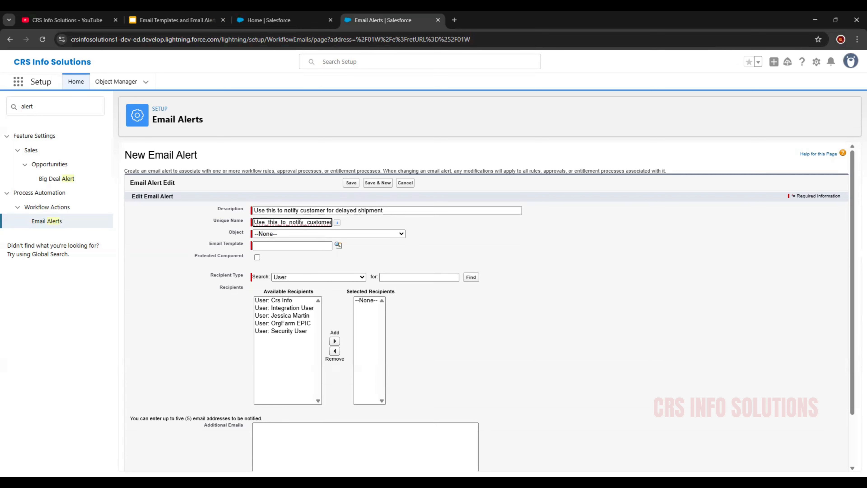
key("ctrl+a")
key("BackSpace")
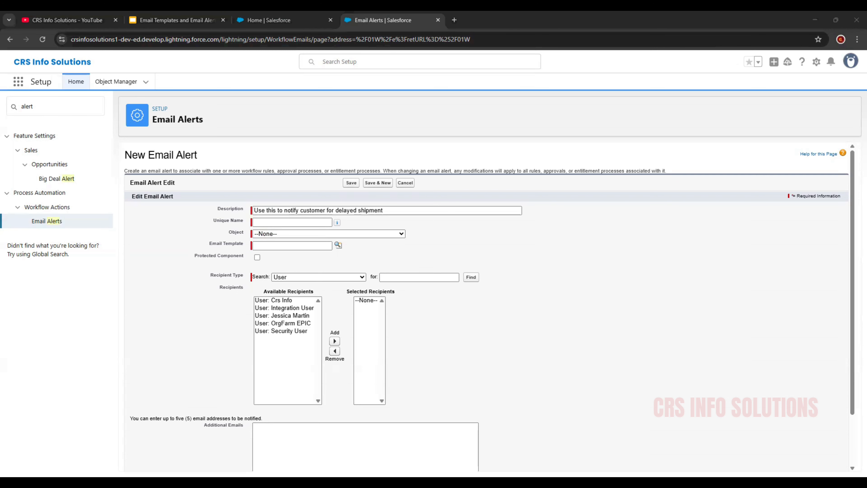
Describe the new email alert as "Shipment Delay Alert" with the unique name Shipment_Delay_Alert, and set its object to Shipment
triple_click(434, 209)
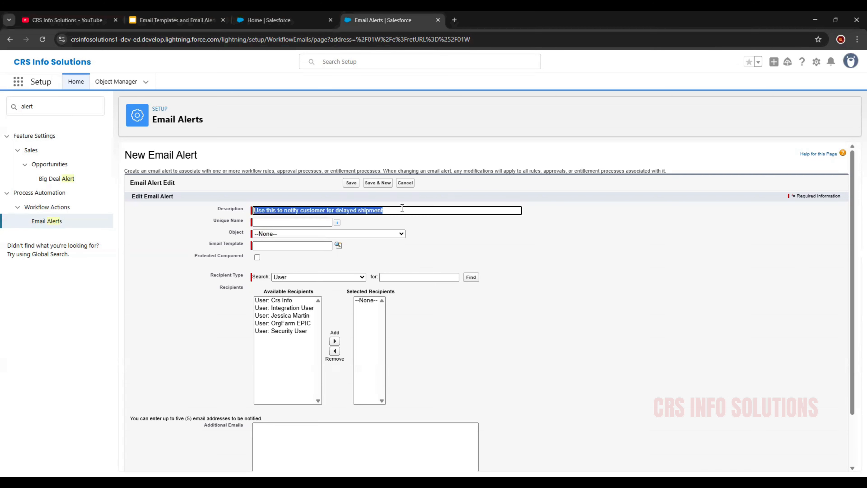
type("Shipment Delay Alert")
left_click(389, 226)
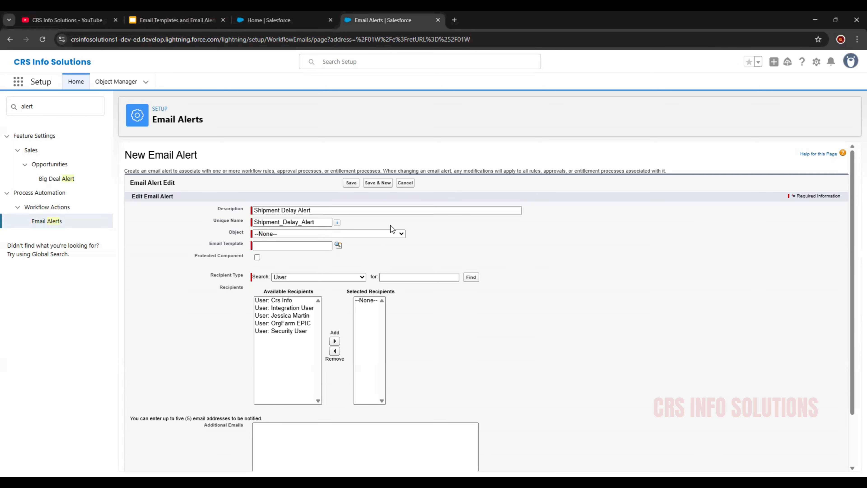
left_click(297, 235)
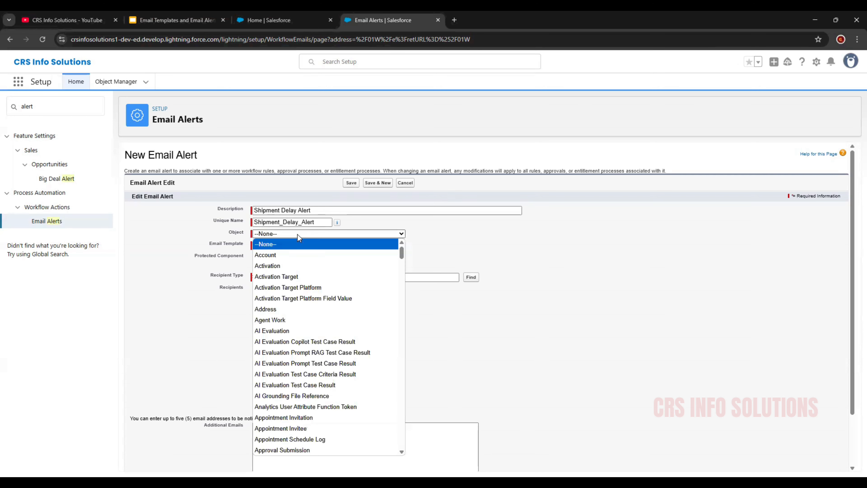
type("sh")
key("Down")
key("Down")
key("Down")
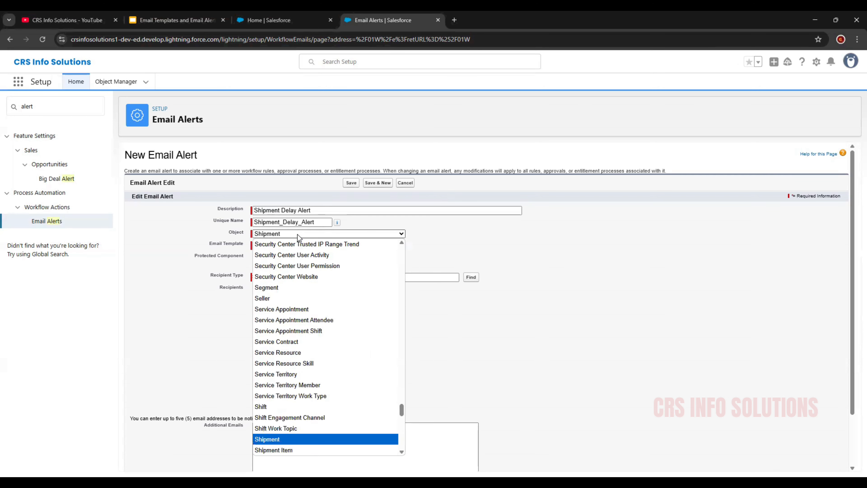
key("Return")
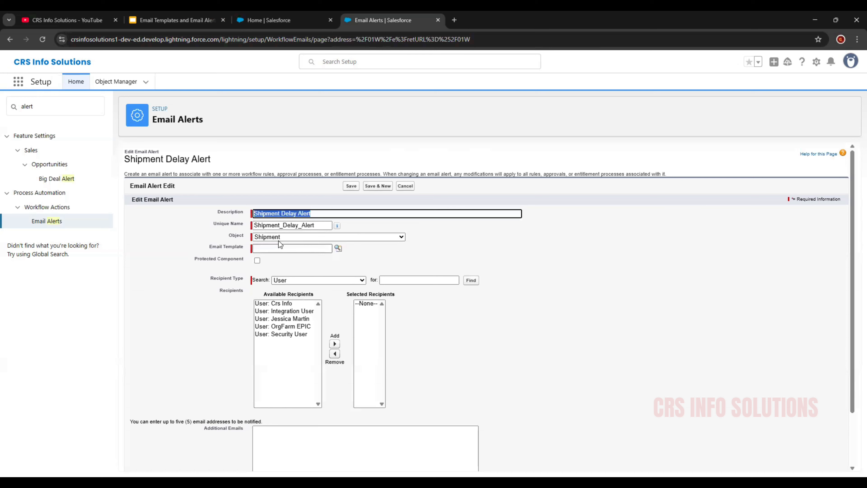
Look up the Shipment Delay Notification template and assign it as the alert's email template
left_click(268, 247)
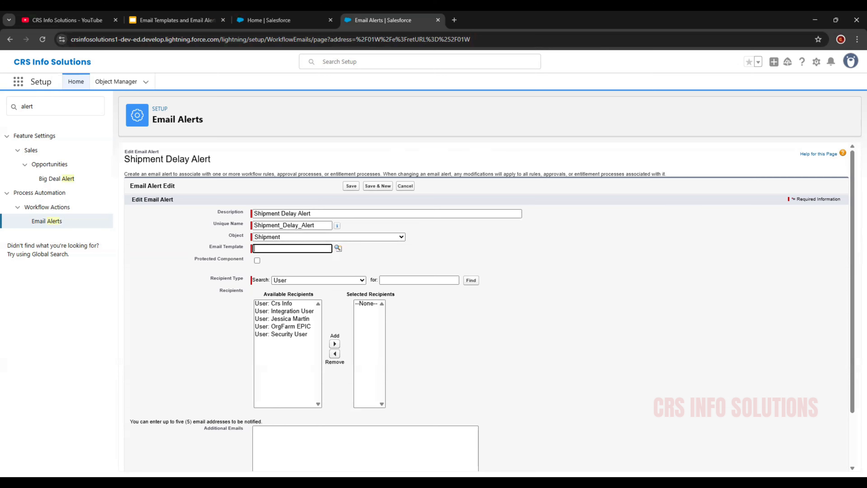
left_click(338, 248)
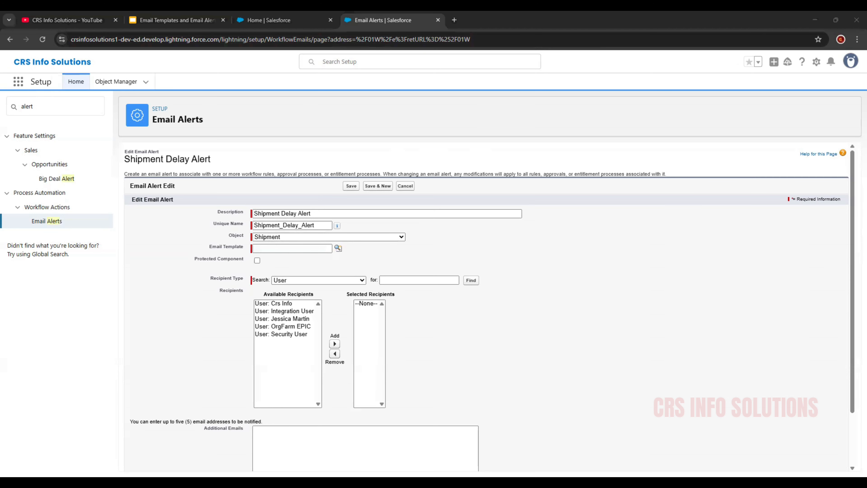
left_click(280, 249)
left_click(279, 249)
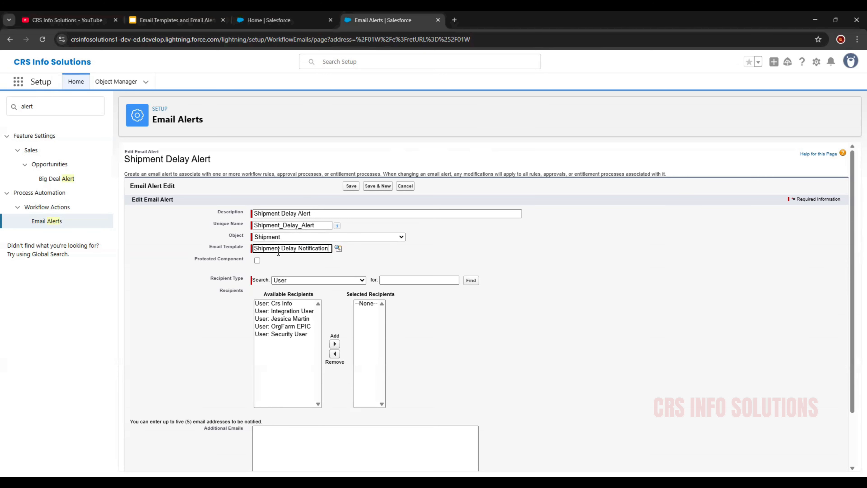
left_click(369, 257)
Add the Related Contact recipient "Related Contact: Contact" to the selected recipients and save the email alert
scroll(236, 339, "down", 1)
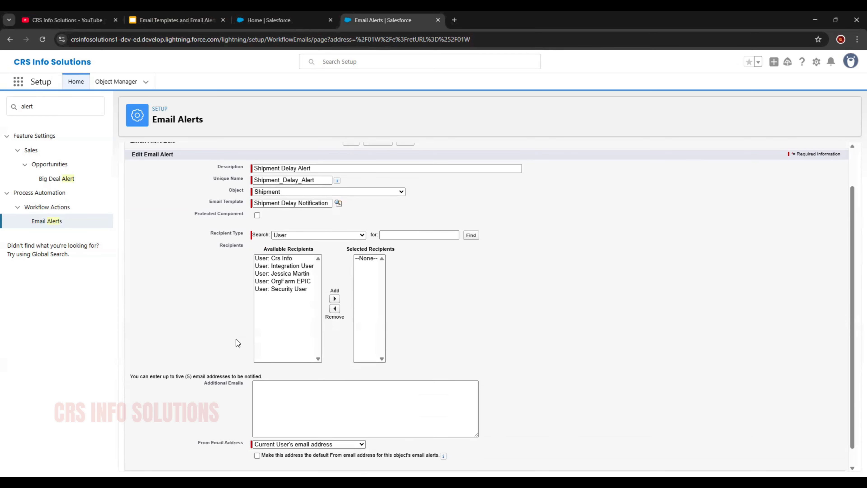
scroll(236, 340, "down", 1)
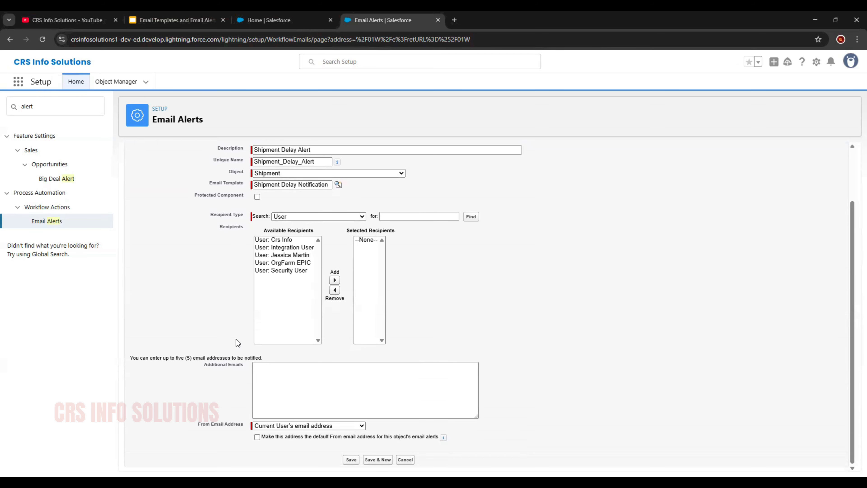
scroll(236, 339, "up", 1)
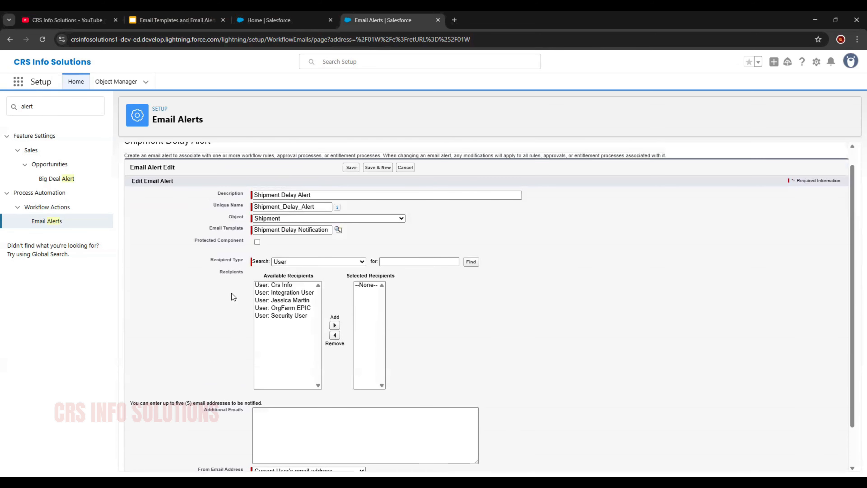
left_click(298, 262)
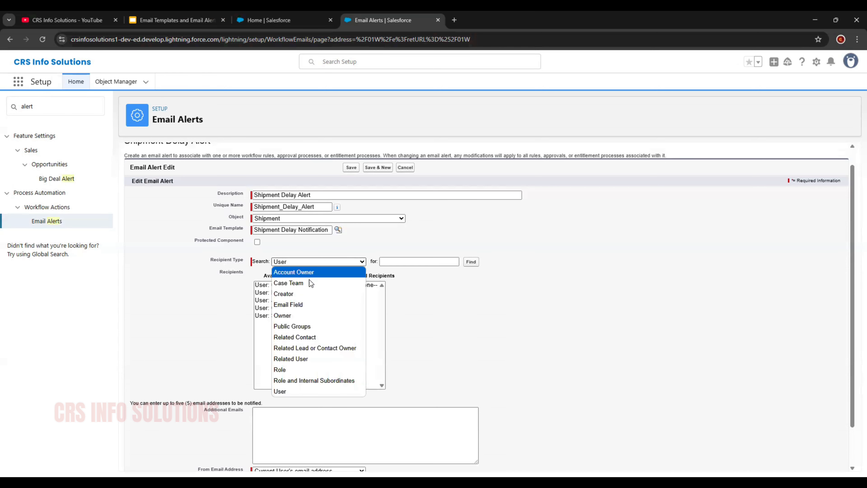
left_click(298, 337)
left_click(285, 286)
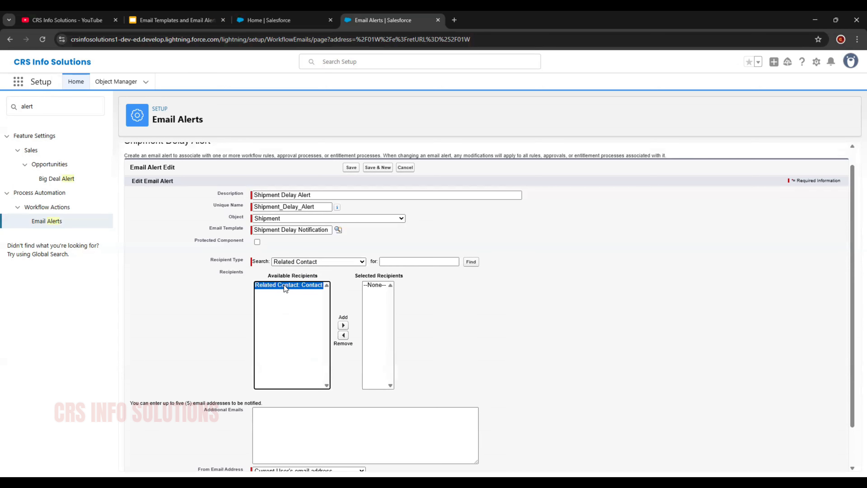
left_click(343, 325)
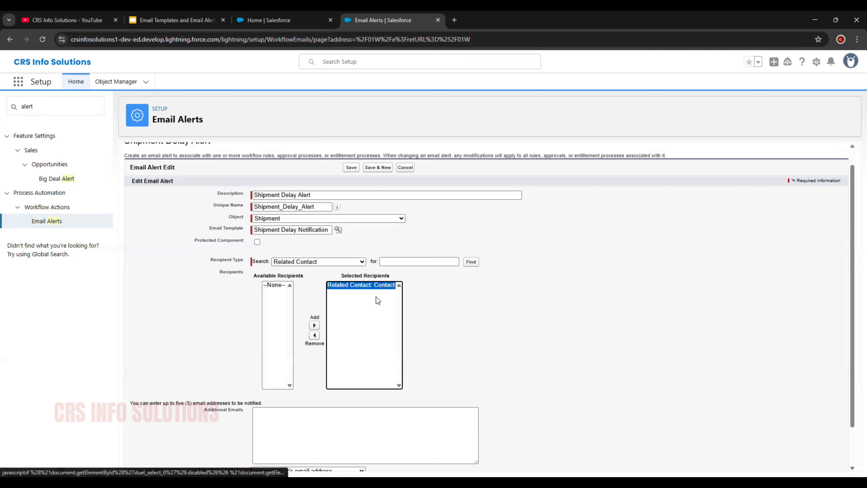
left_click(451, 288)
scroll(427, 341, "down", 1)
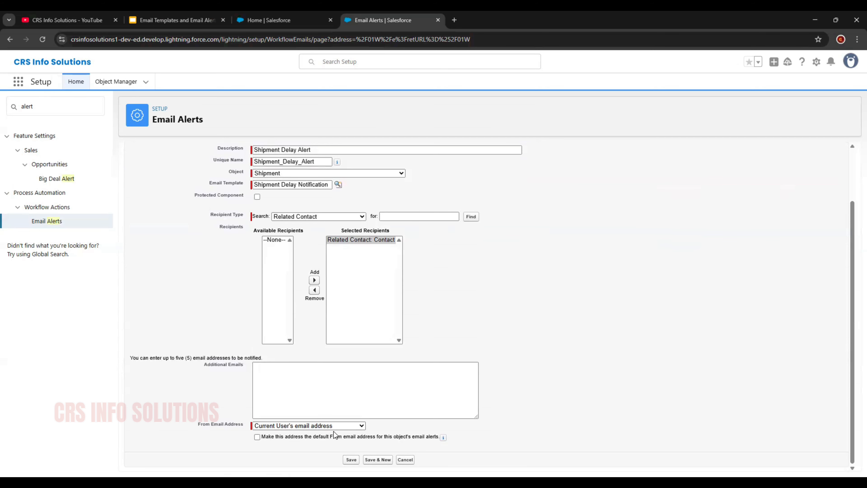
left_click(351, 459)
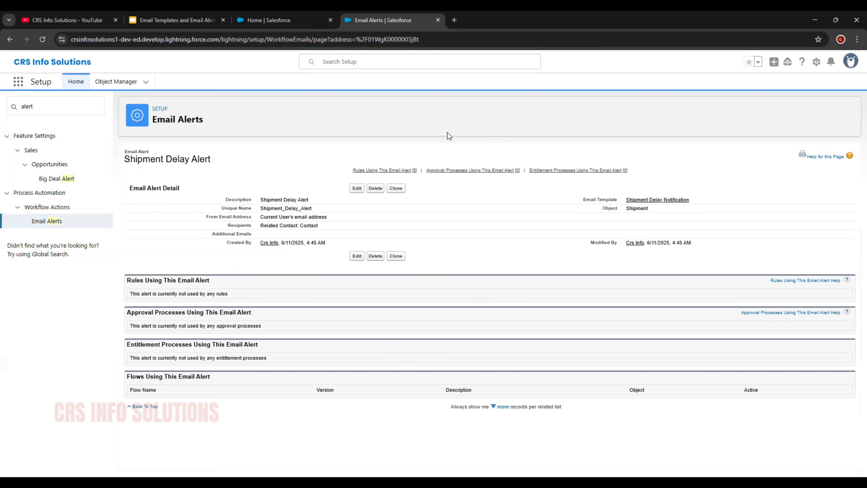
Find Flows in Setup by searching for "flow" and create a new Record-Triggered Flow from scratch
left_click(54, 113)
type("flow")
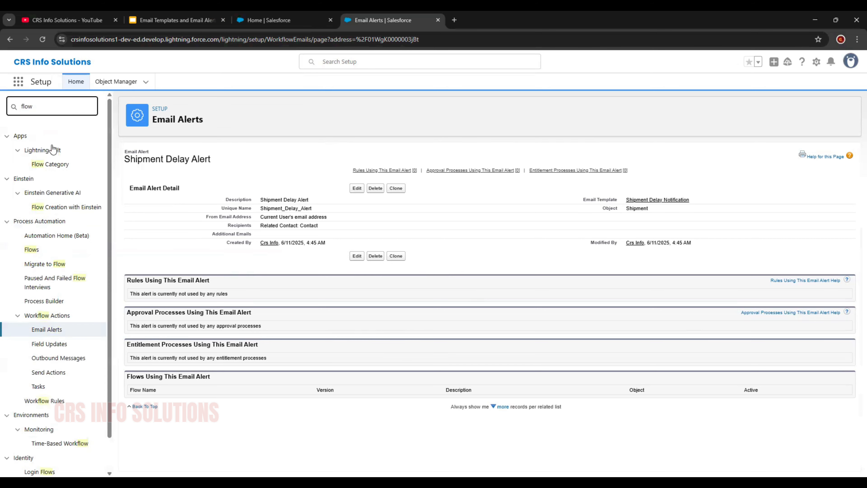
left_click(32, 249)
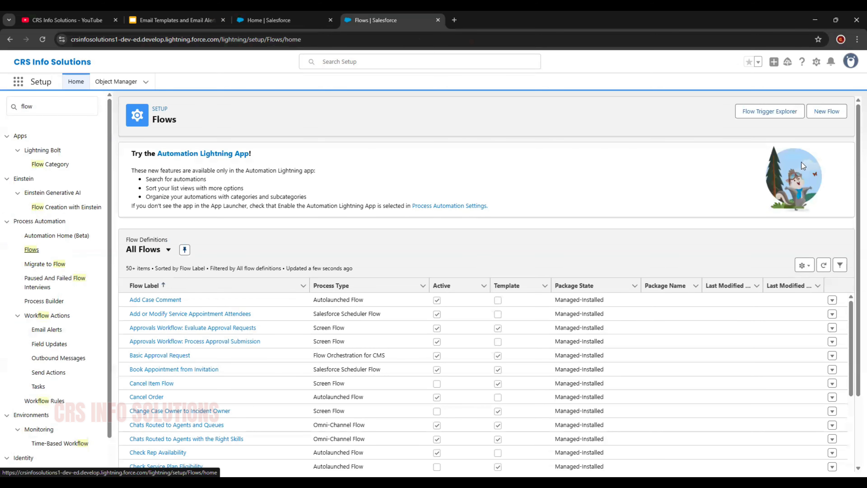
left_click(830, 111)
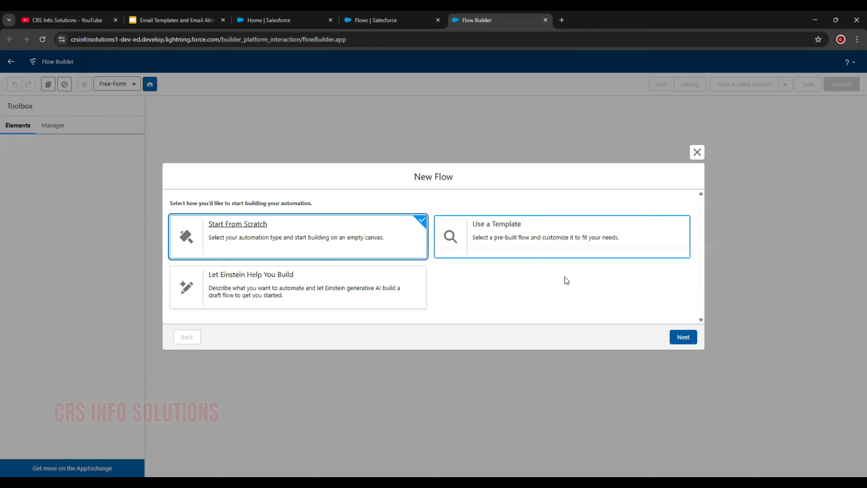
left_click(677, 338)
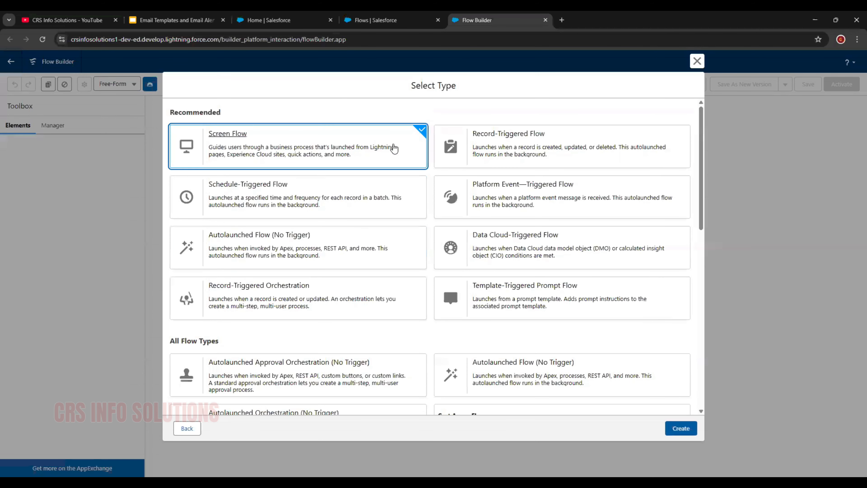
left_click(500, 154)
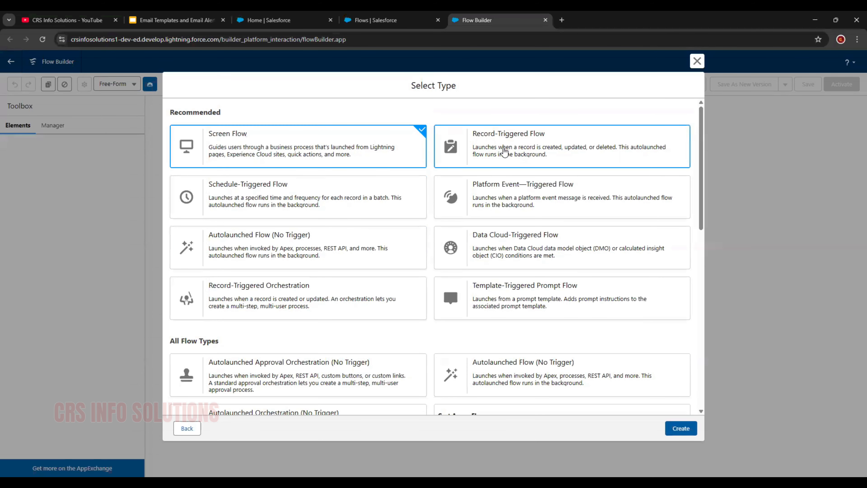
left_click(671, 428)
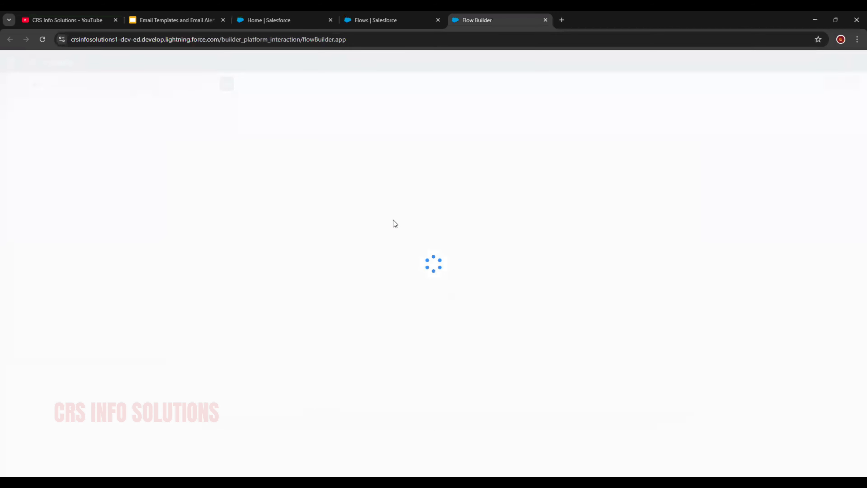
Set the flow's object to Shipment and trigger it when a record is created or updated
left_click(479, 182)
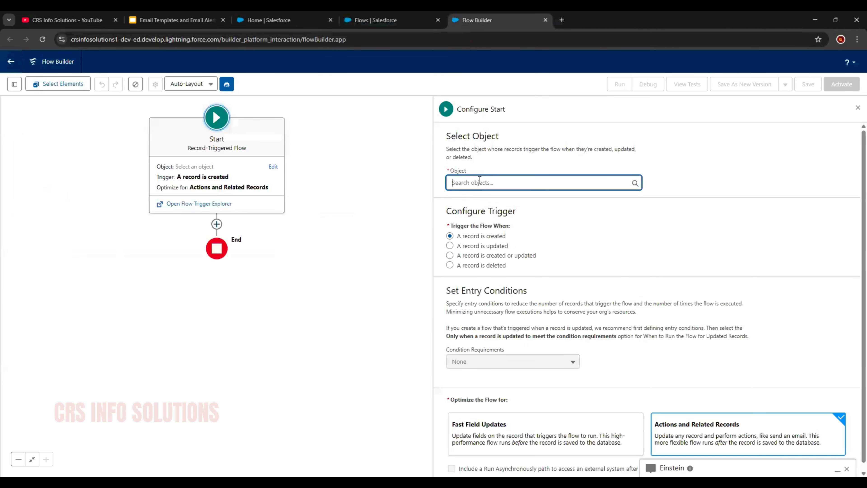
type("shipment")
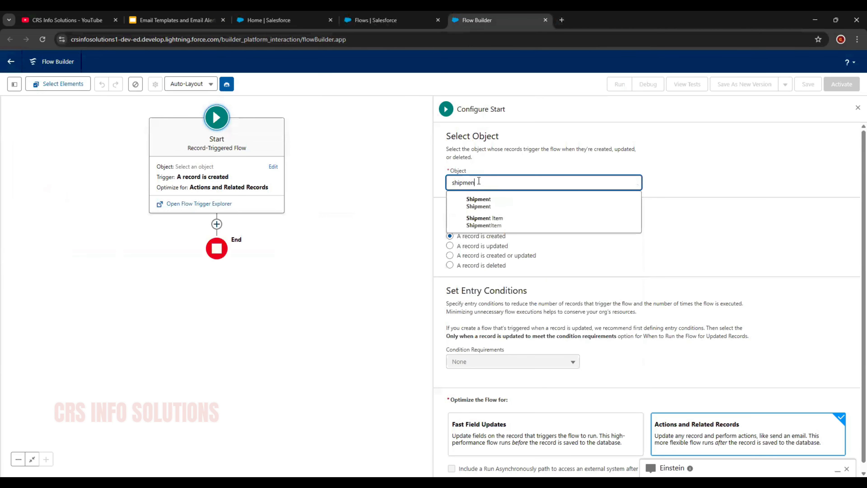
left_click(470, 205)
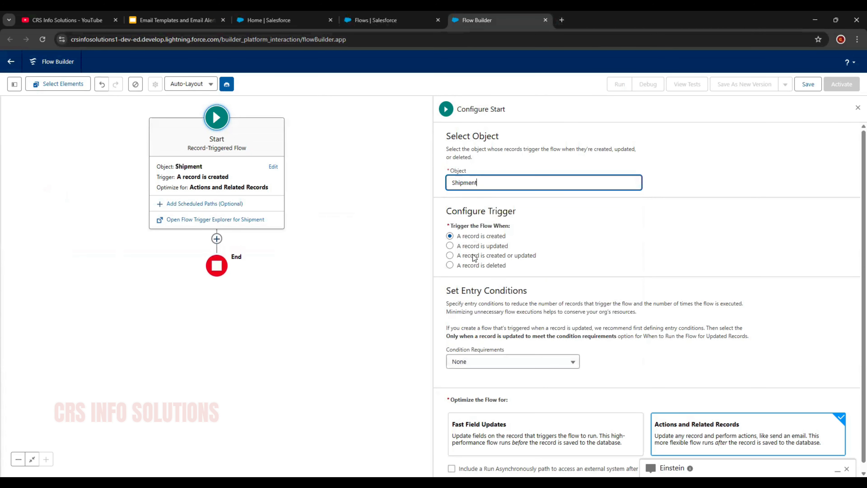
left_click(450, 255)
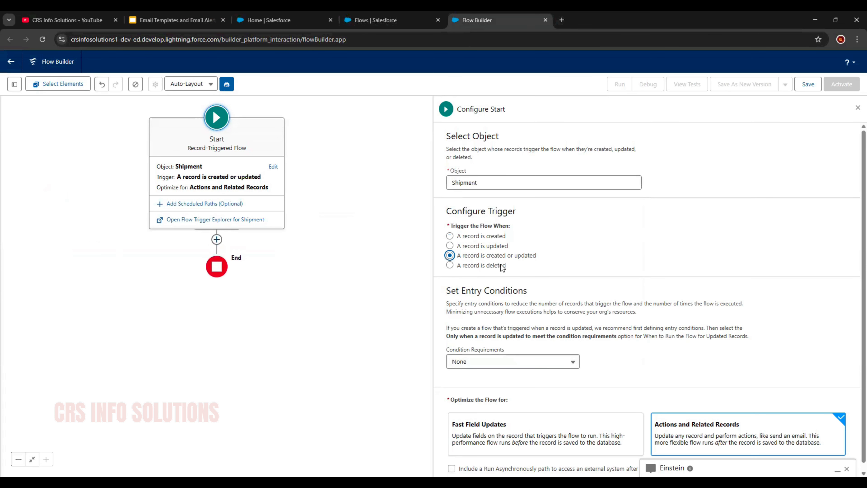
Require all entry conditions (AND) with Status Equals Delayed, and run the flow only when a record is updated to meet them
scroll(563, 272, "down", 1)
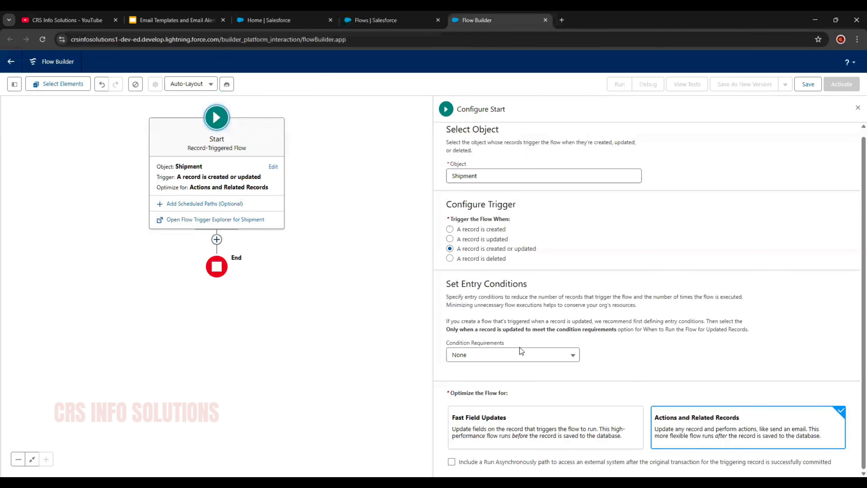
left_click(487, 356)
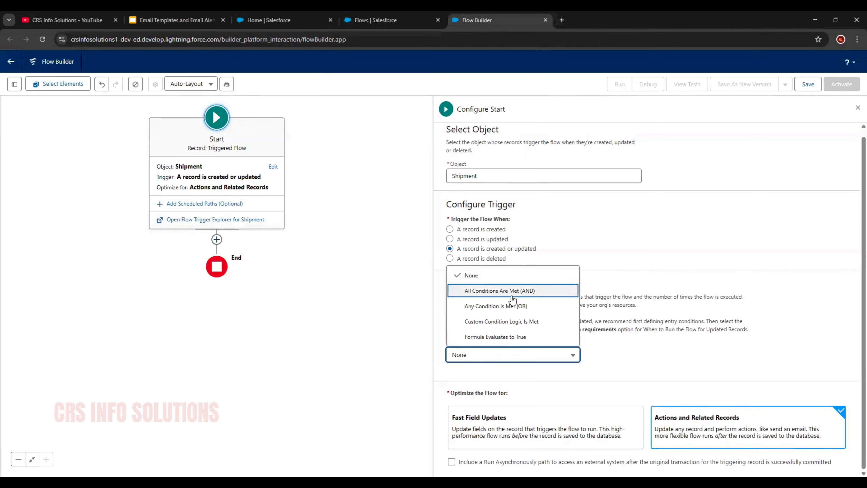
left_click(512, 289)
left_click(504, 390)
type("status")
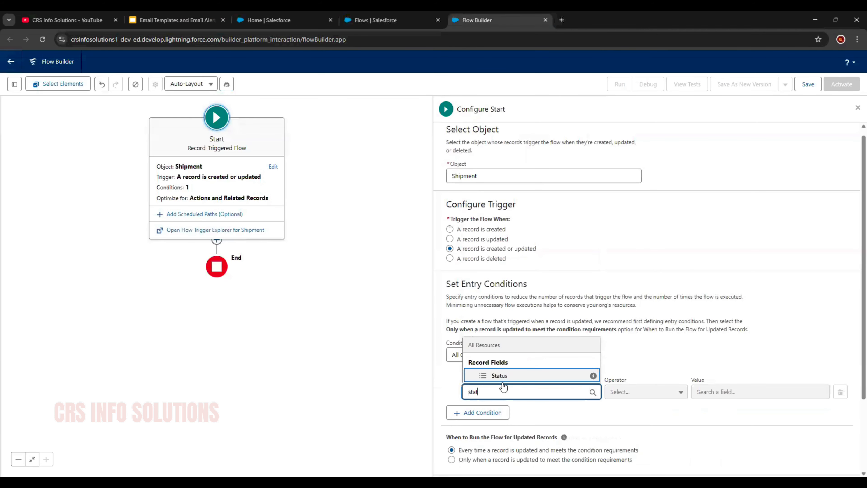
left_click(514, 376)
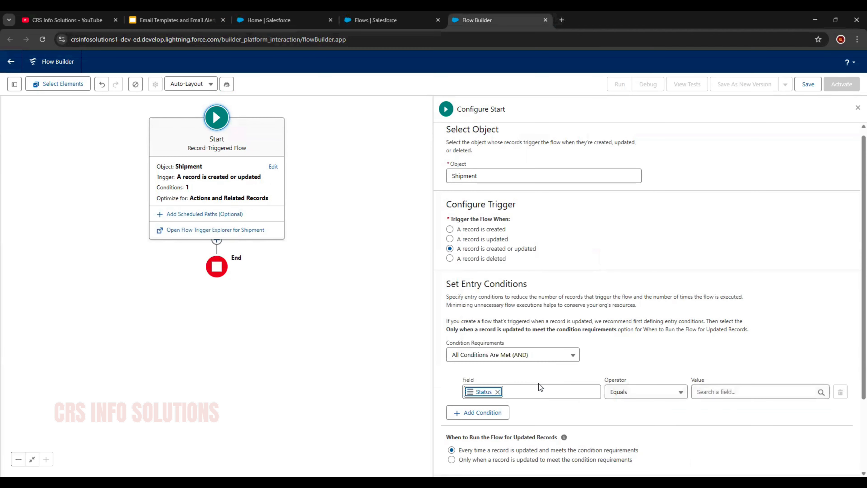
left_click(727, 393)
type("delay")
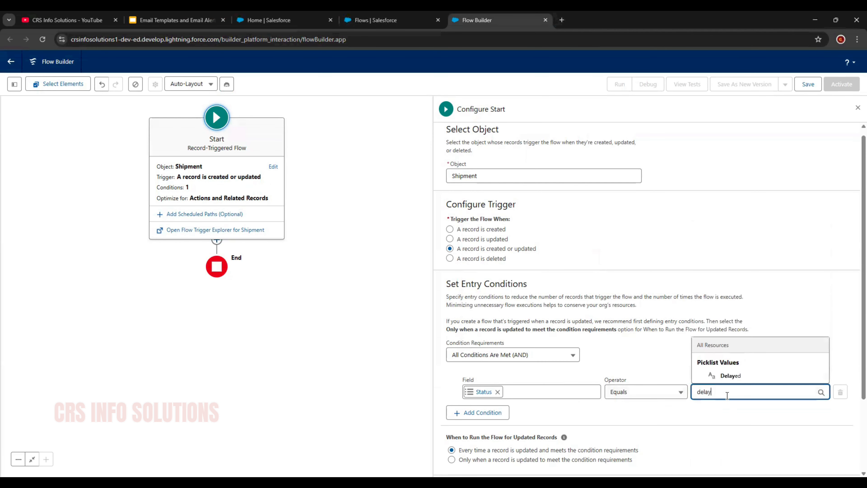
left_click(731, 374)
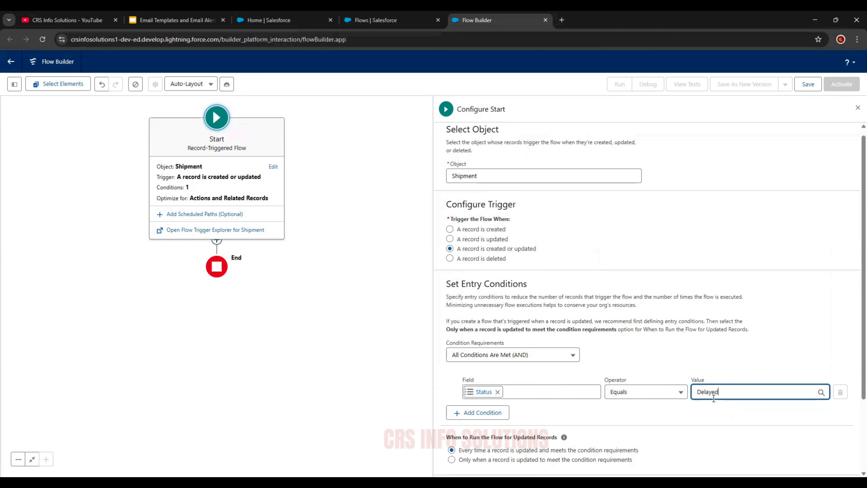
left_click(750, 359)
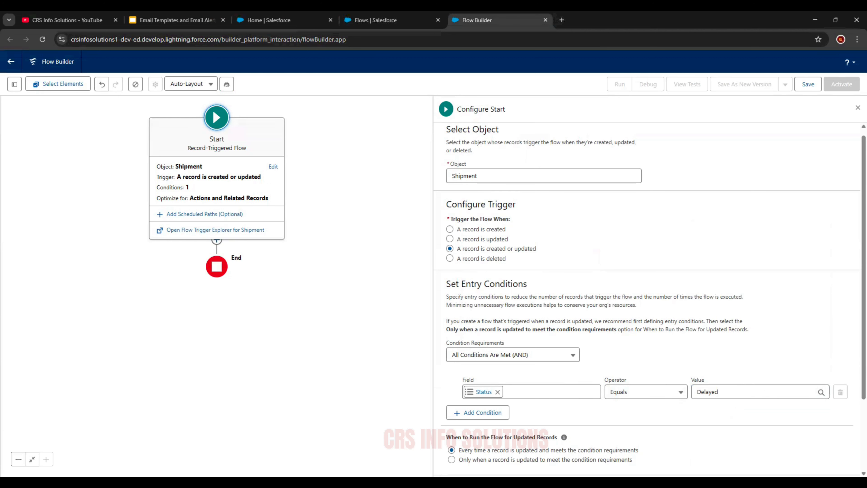
left_click(567, 459)
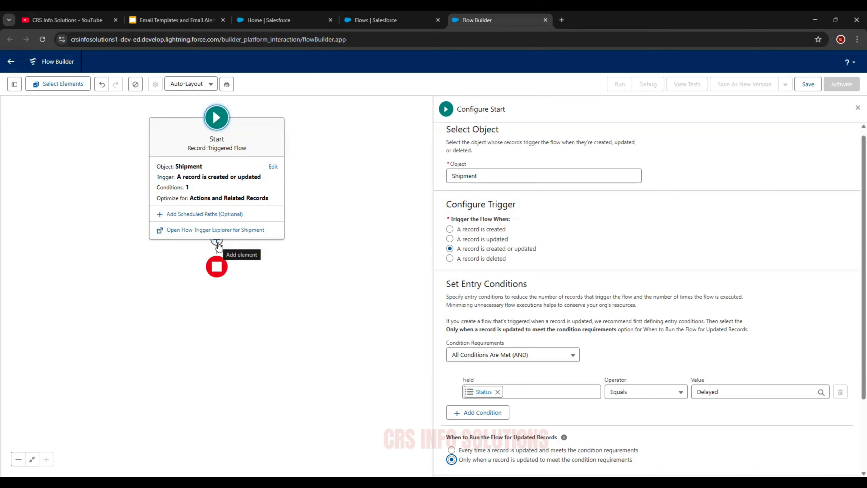
Add an email alert element after the flow's start, using the existing Shipment Delay Alert
left_click(217, 241)
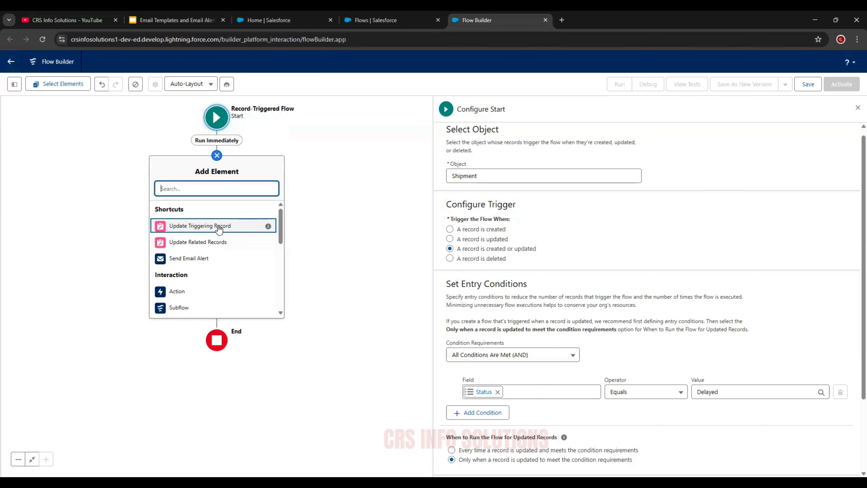
type("alert")
left_click(199, 209)
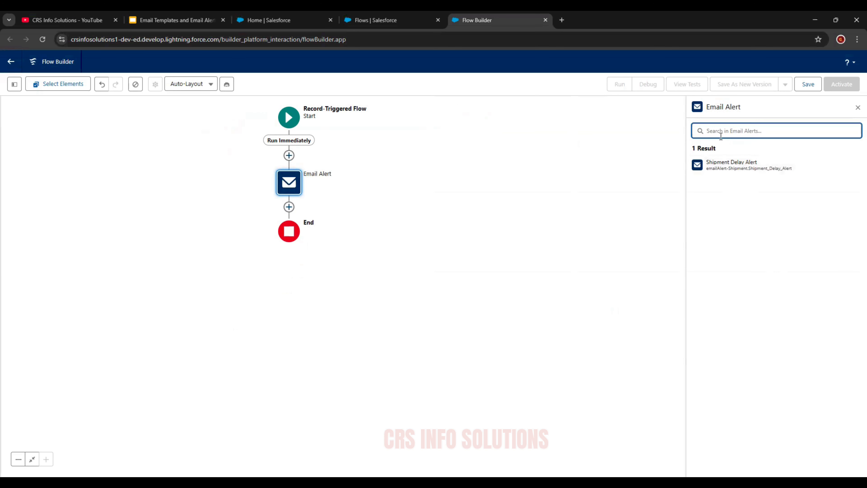
left_click(747, 170)
Label the email alert element "Shipment Delay Alert" by copying the alert's name from its heading
left_click(646, 151)
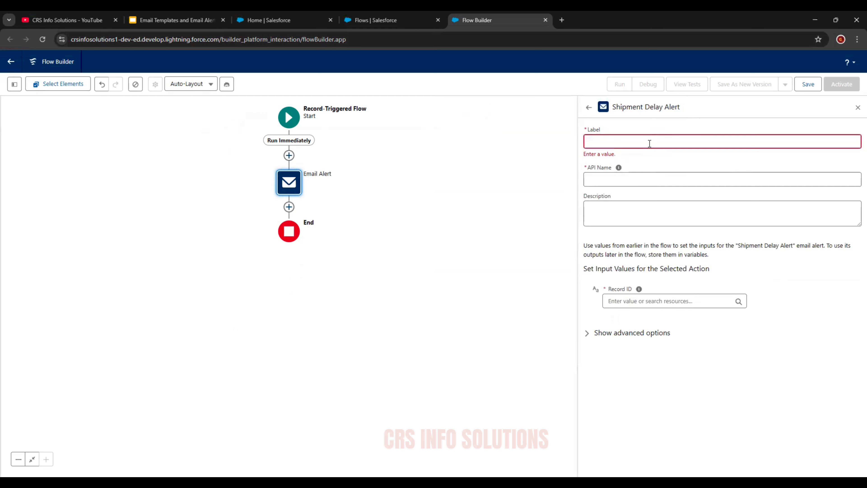
left_click(650, 142)
mouse_move(682, 109)
left_mouse_down()
mouse_move(615, 112)
mouse_move(678, 108)
left_mouse_up()
left_click(614, 108)
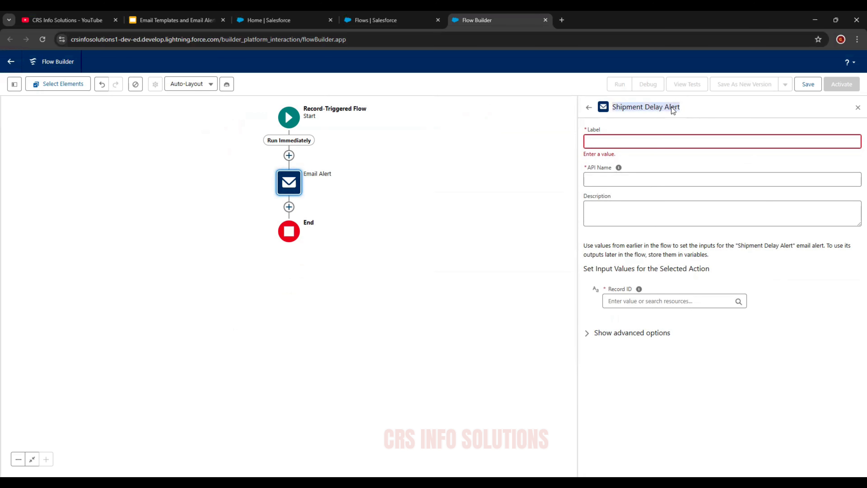
right_click(670, 107)
left_click(685, 118)
left_click(640, 137)
key("ctrl+v")
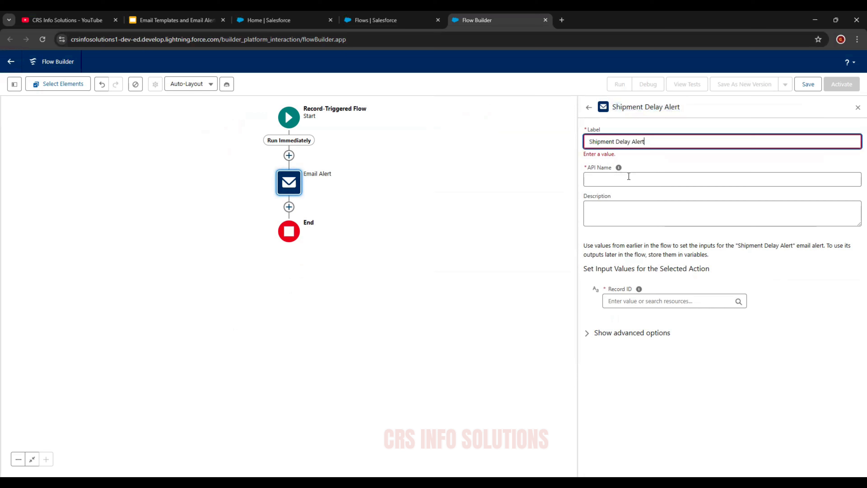
left_click(629, 177)
left_click(632, 211)
Set the email alert's Record ID input to Triggering Shipment > Shipment ID
left_click(701, 294)
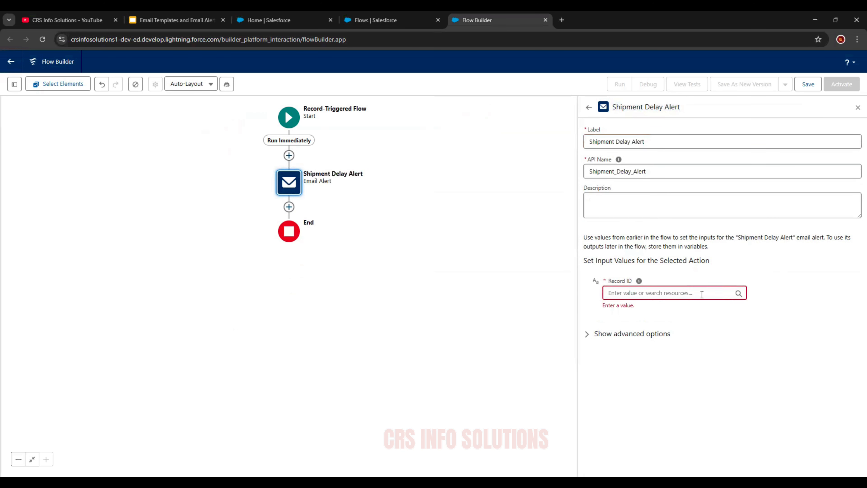
left_click(665, 292)
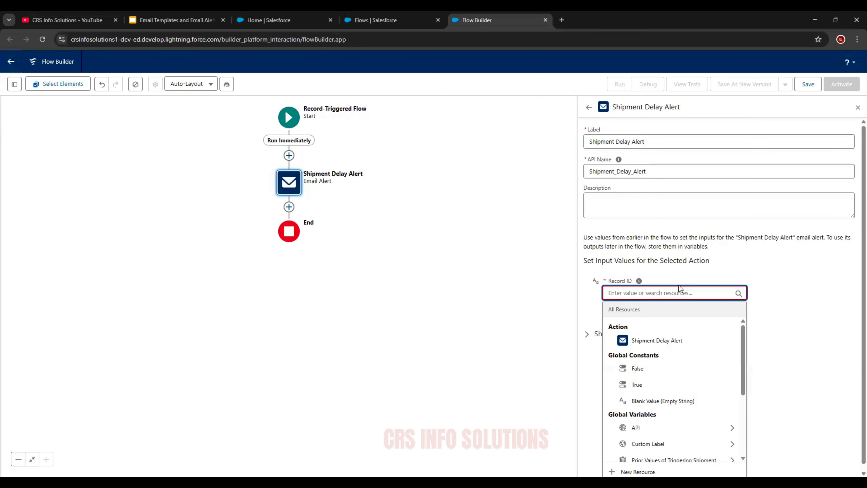
type("shipm")
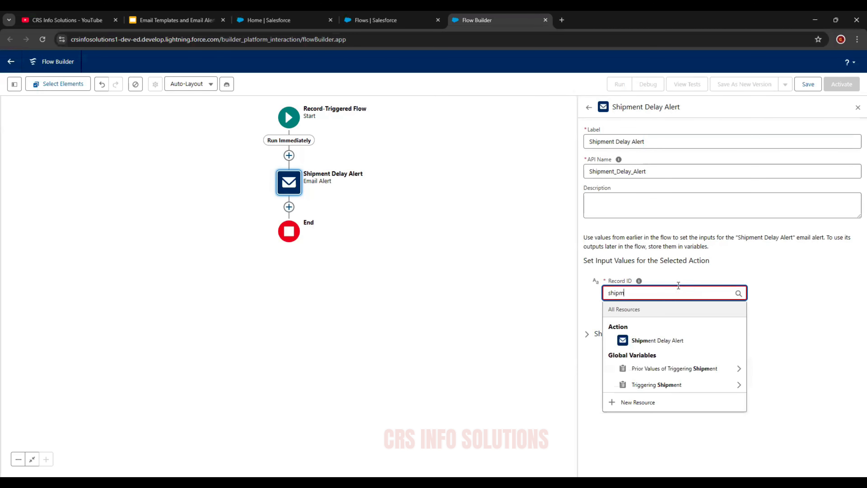
left_click(663, 386)
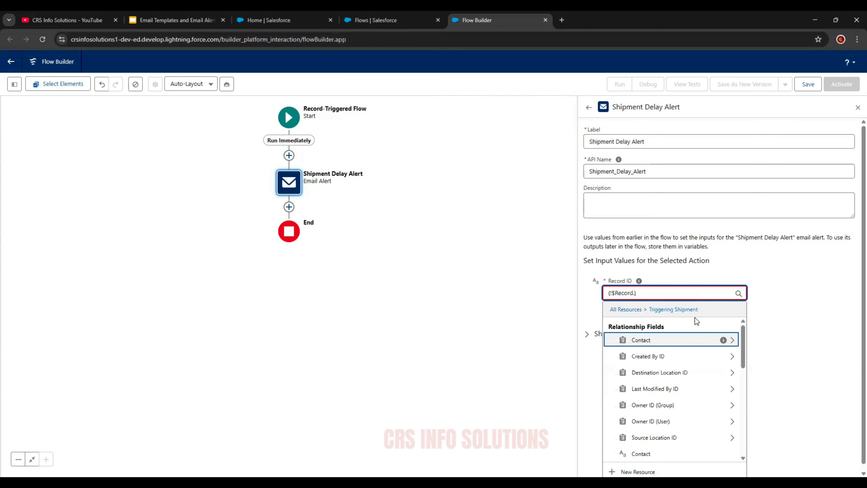
type("id")
scroll(699, 383, "down", 3)
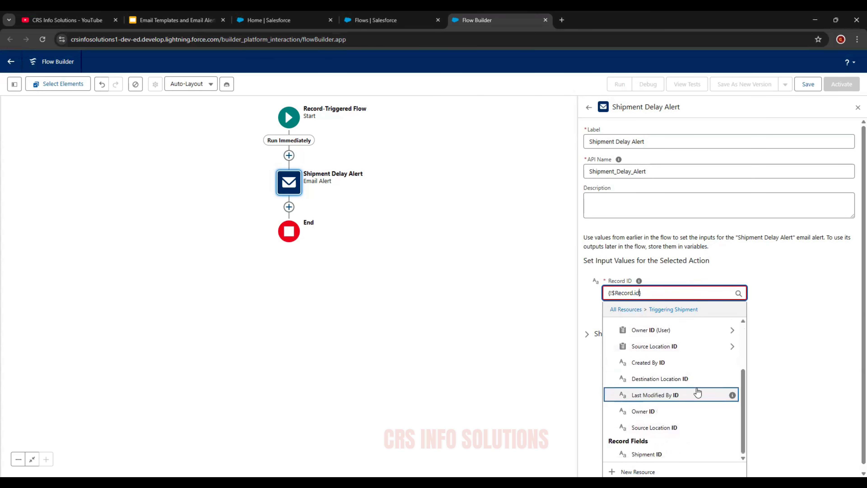
left_click(671, 450)
left_click(789, 327)
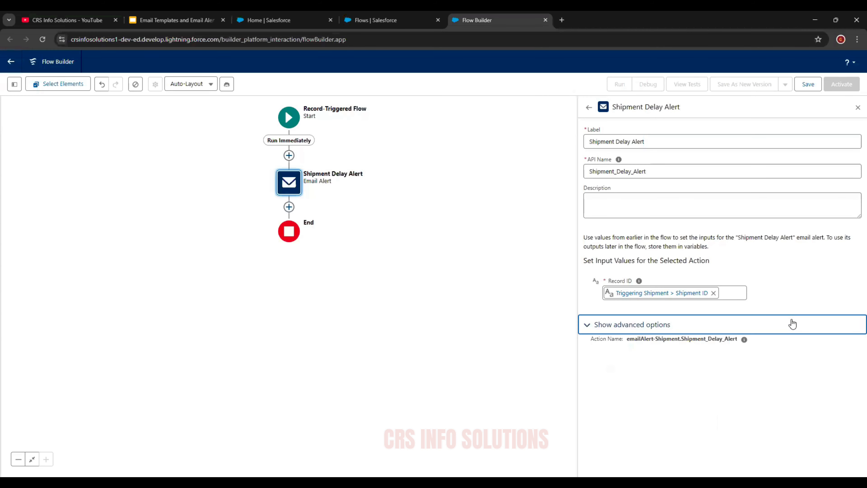
left_click(791, 326)
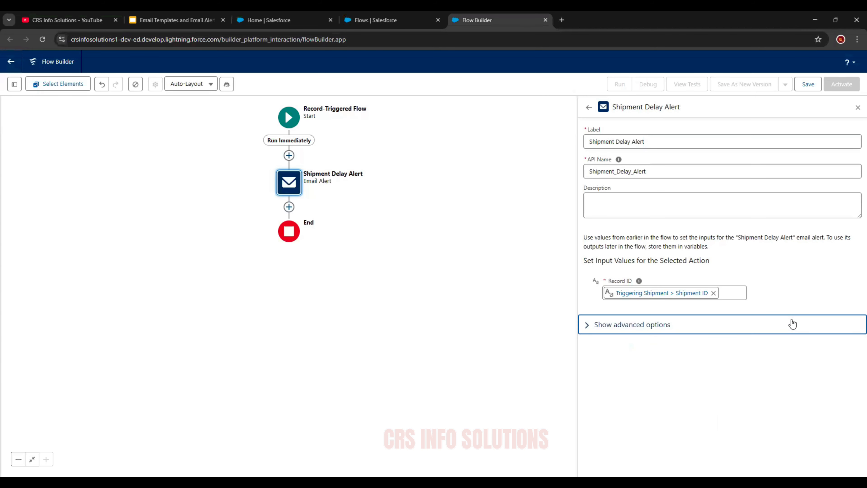
Save the flow with the label "Send Shipment Delay Notification Flow" and activate it
left_click(808, 84)
left_click(361, 236)
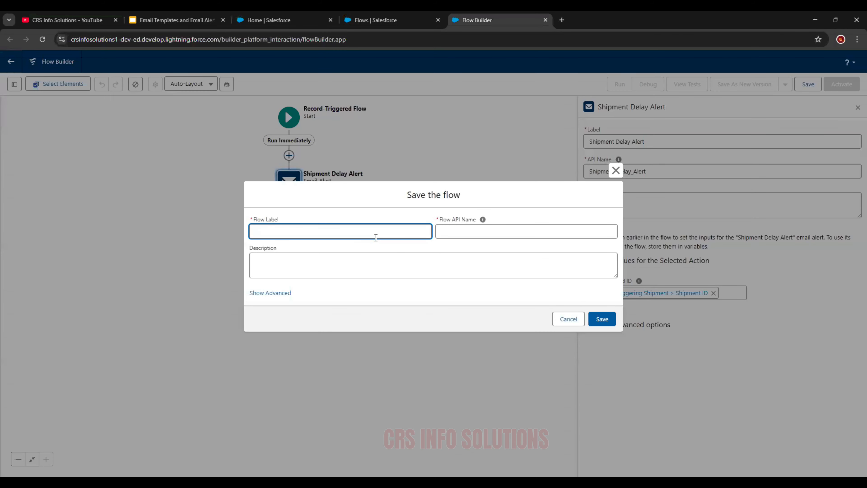
type("Send Shipment Delay Notification")
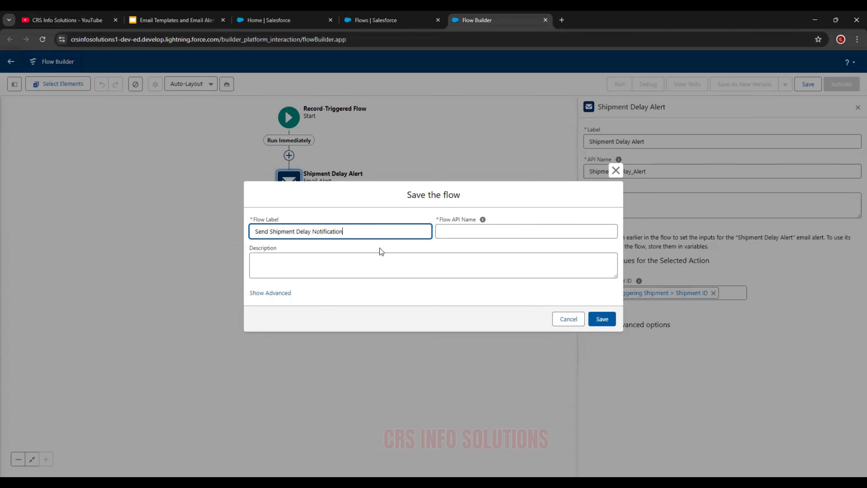
type("Flow")
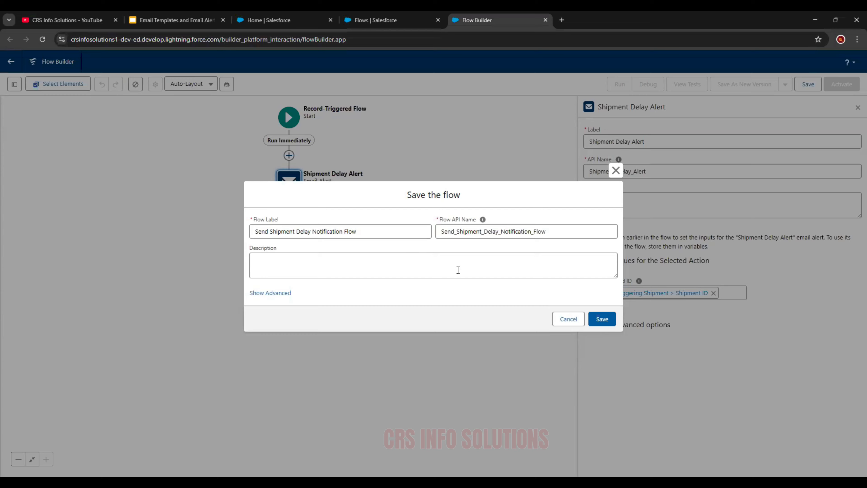
left_click(605, 319)
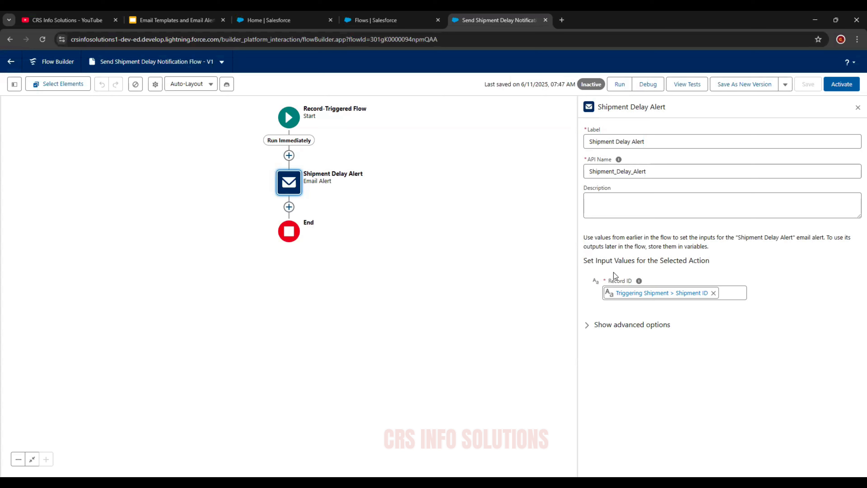
left_click(840, 83)
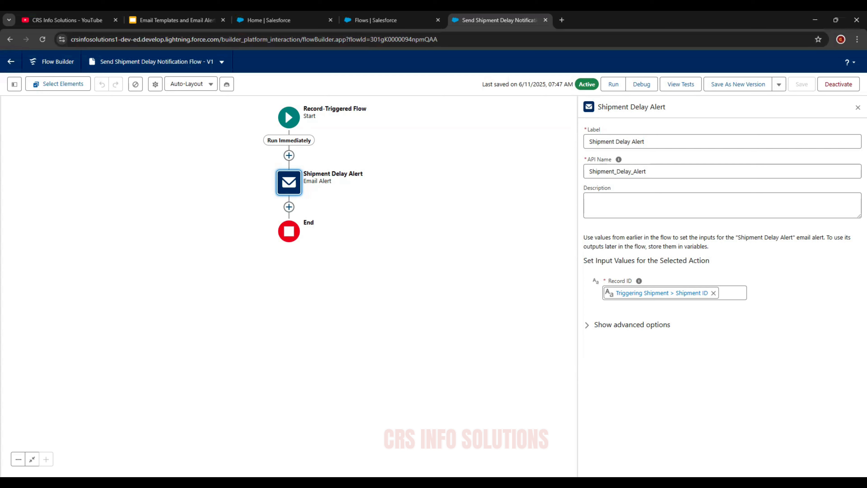
Switch to the CRS Info Solutions channel page on YouTube
left_click(69, 20)
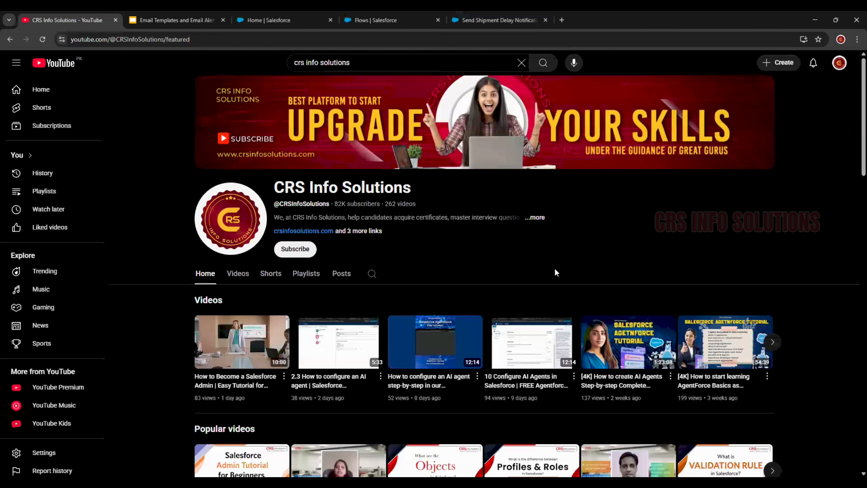